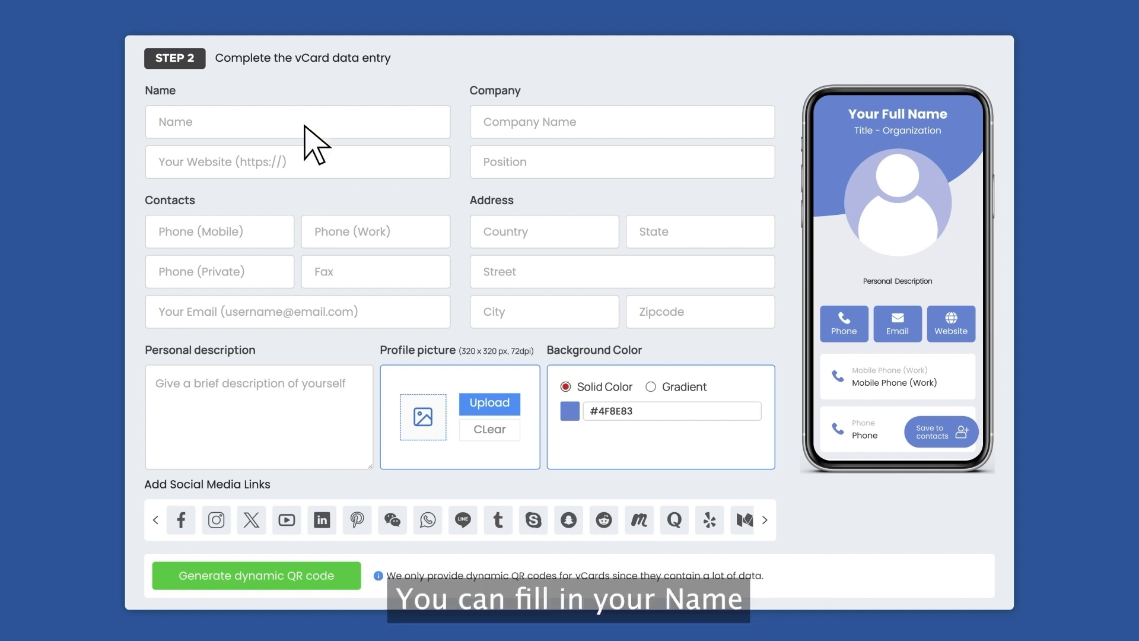
Choose the vCard QR type and place the cursor in the contact Name field
click(307, 125)
Enter the contact's website and company name in the vCard form
click(306, 162)
text(www.geekprod.com)
click(592, 130)
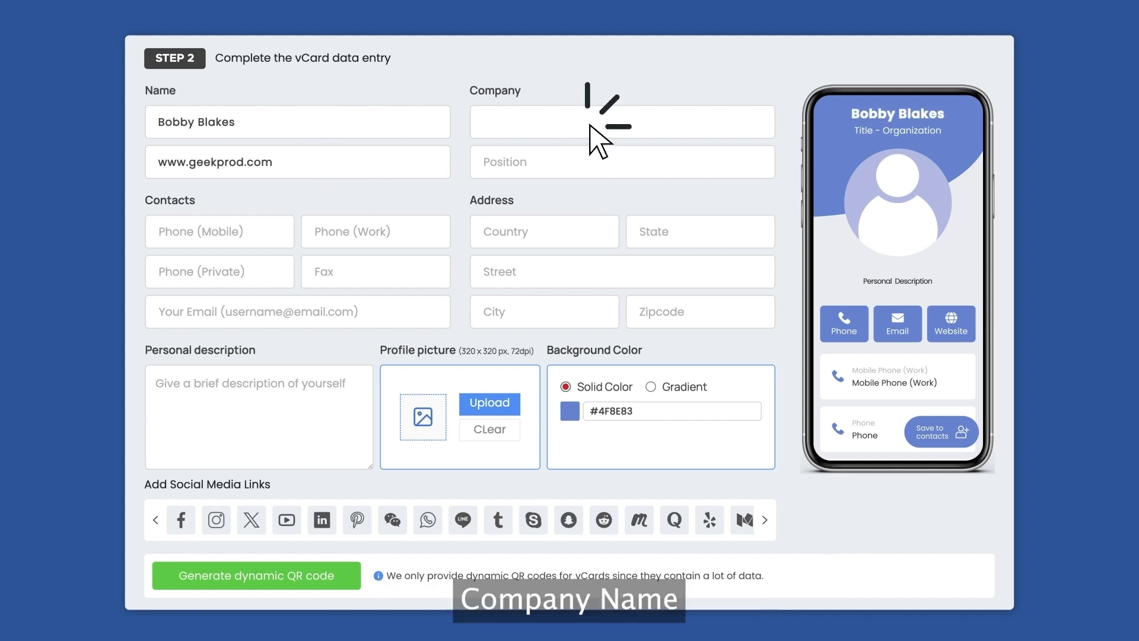
text(Prod.)
click(591, 169)
text(3D Animator)
Add the phone numbers, Chicago address with zip code, and personal description
click(279, 234)
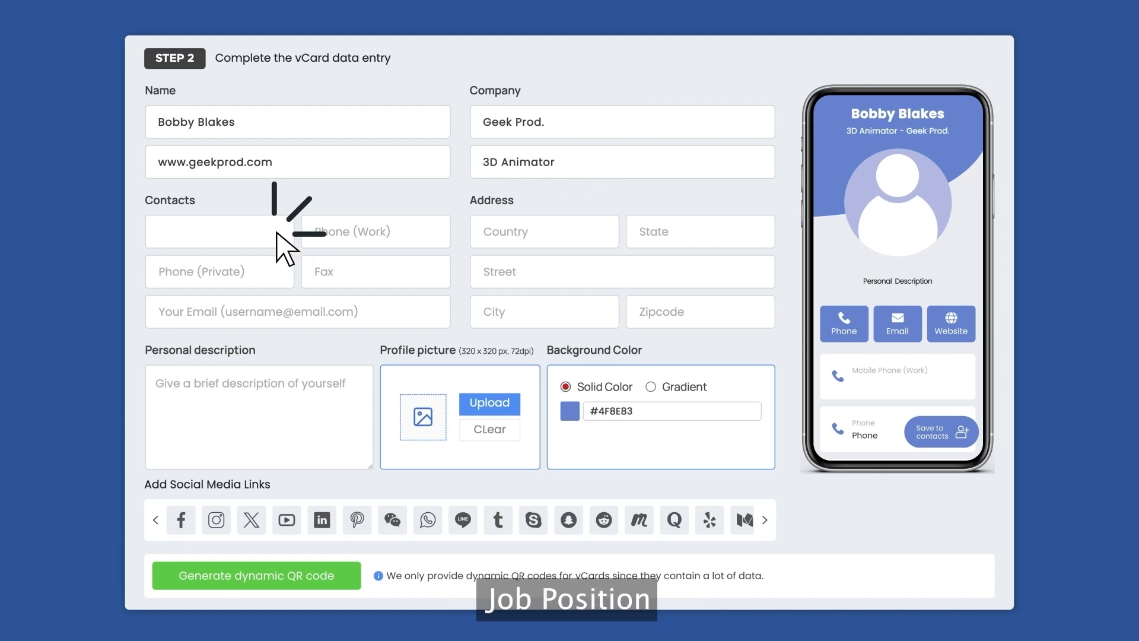
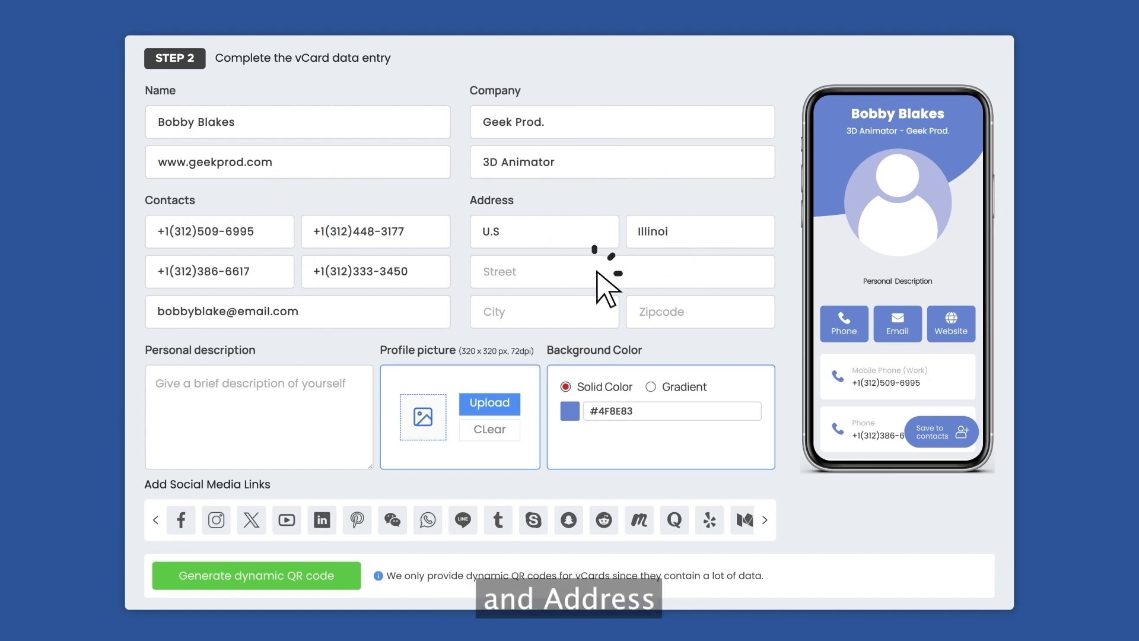
click(660, 313)
text(60007)
click(356, 391)
text(Ex)
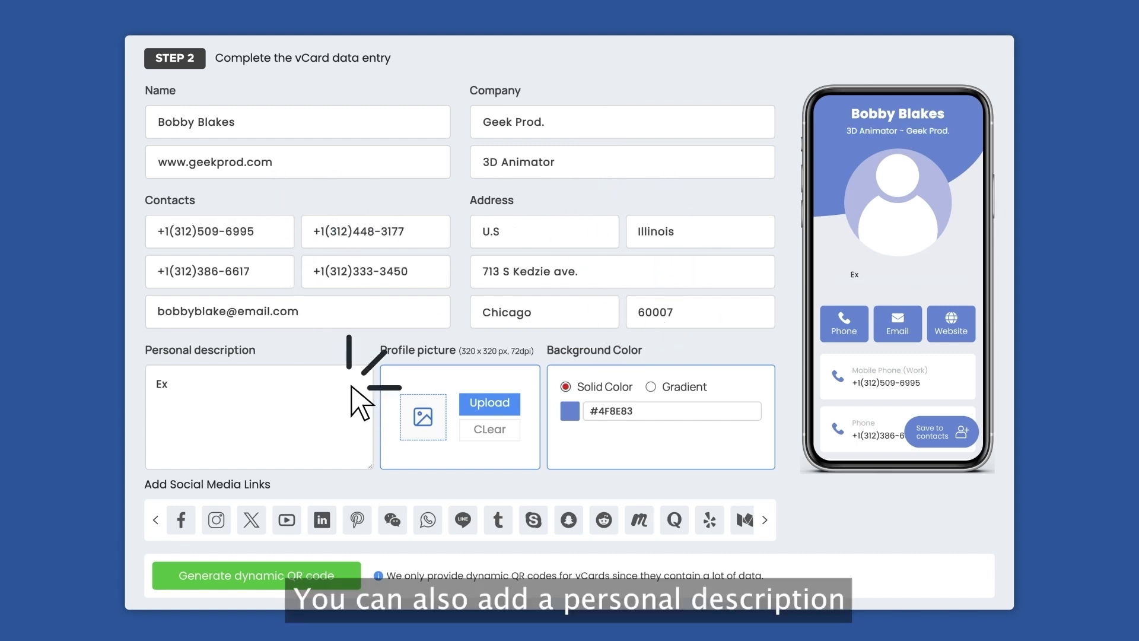
text(pertise in character rig, A)
text(nimation and 3D Sculpting.)
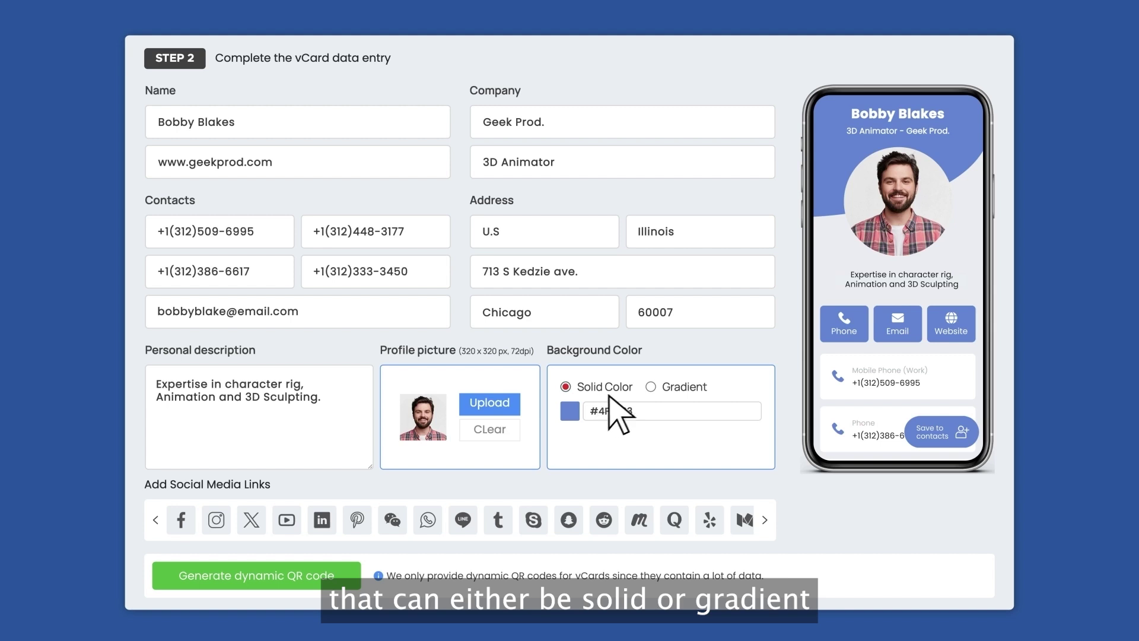
Give the vCard an orange-to-red gradient background with a different gradient style
click(651, 387)
click(571, 412)
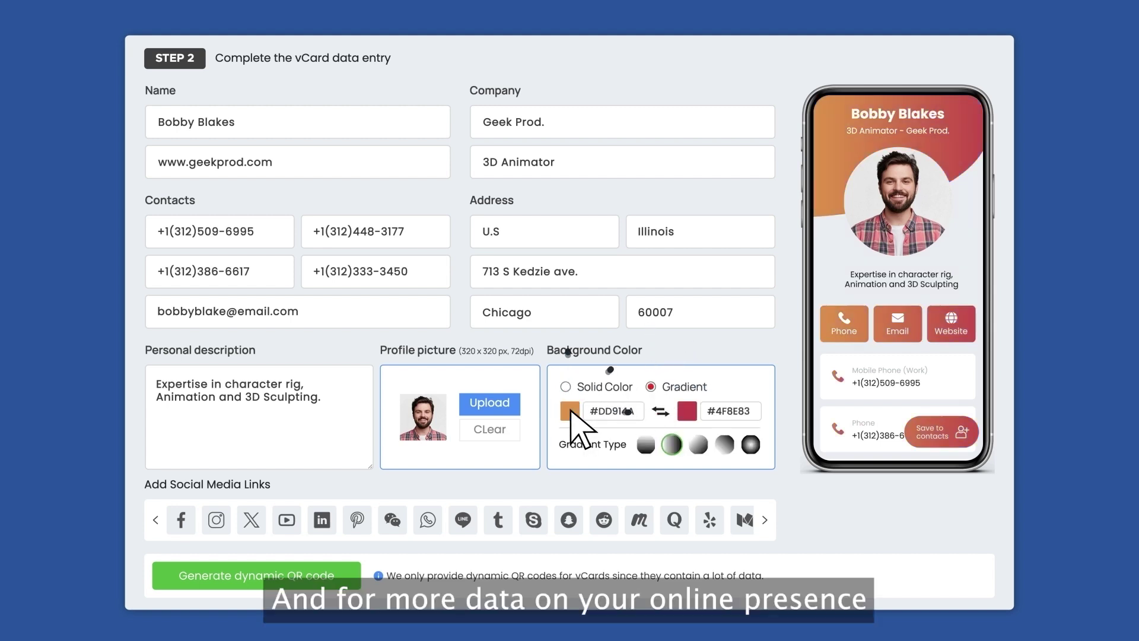
click(700, 445)
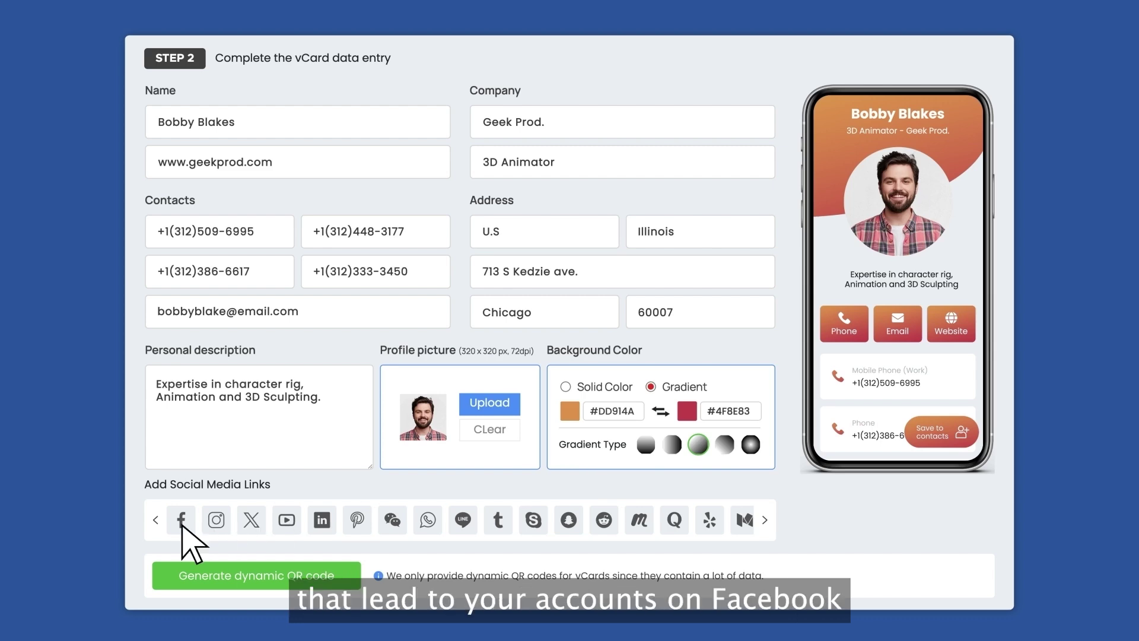
Add Facebook, Instagram, X, YouTube and LinkedIn links and generate the dynamic QR code
click(182, 520)
click(234, 485)
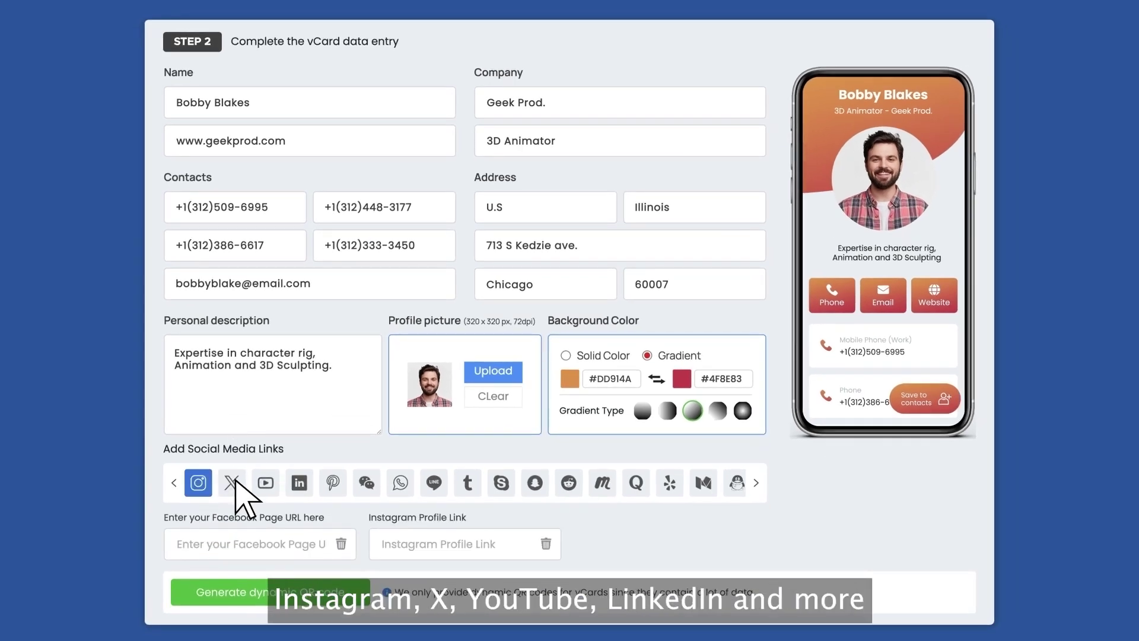
click(235, 481)
click(232, 412)
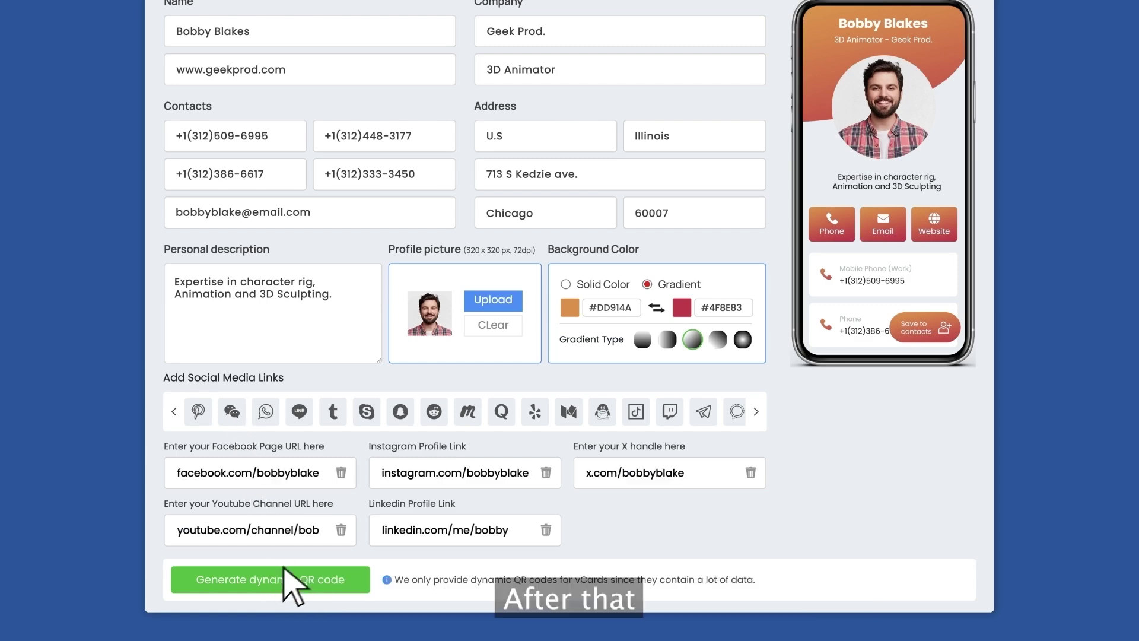
scroll(891, 249, down, 5)
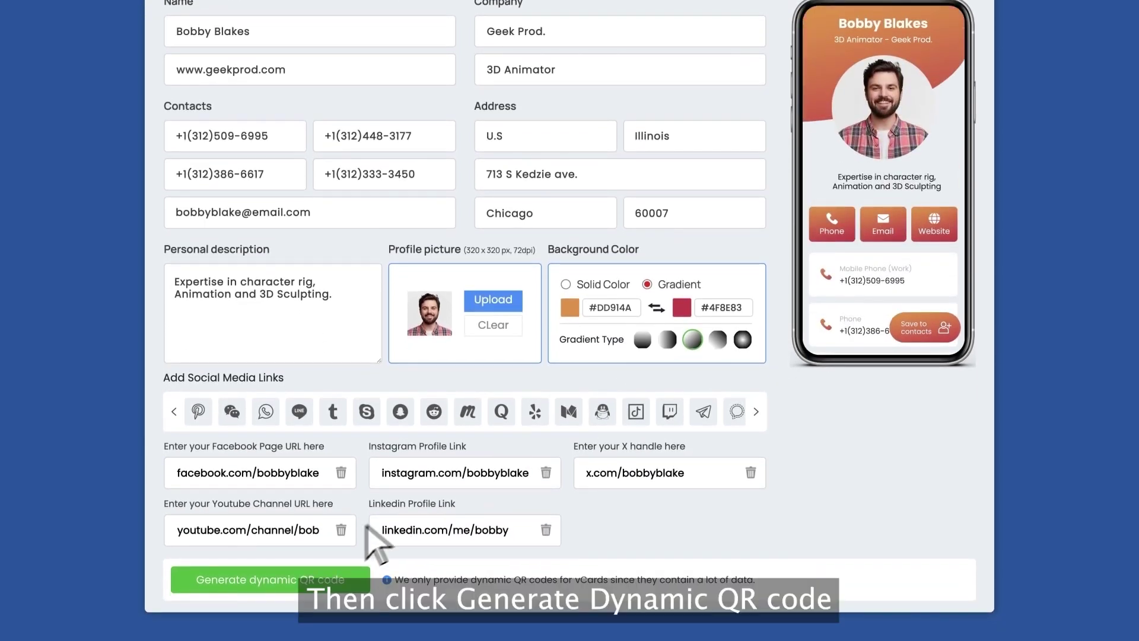
click(267, 579)
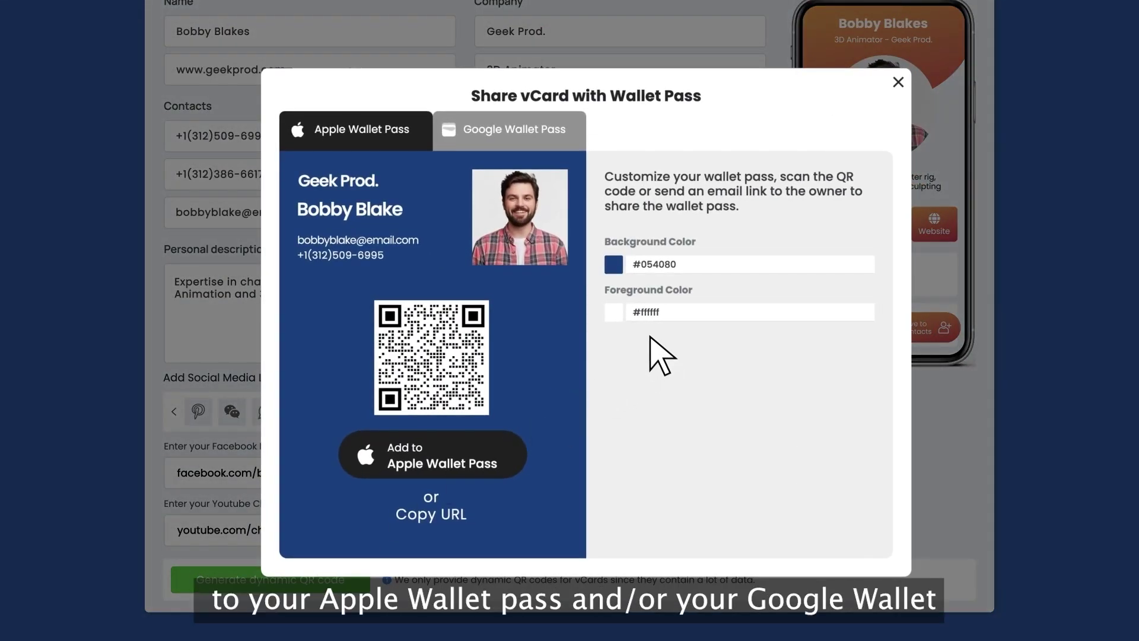
Preview the Google Wallet pass, then apply a blocky dot pattern to the code
click(515, 132)
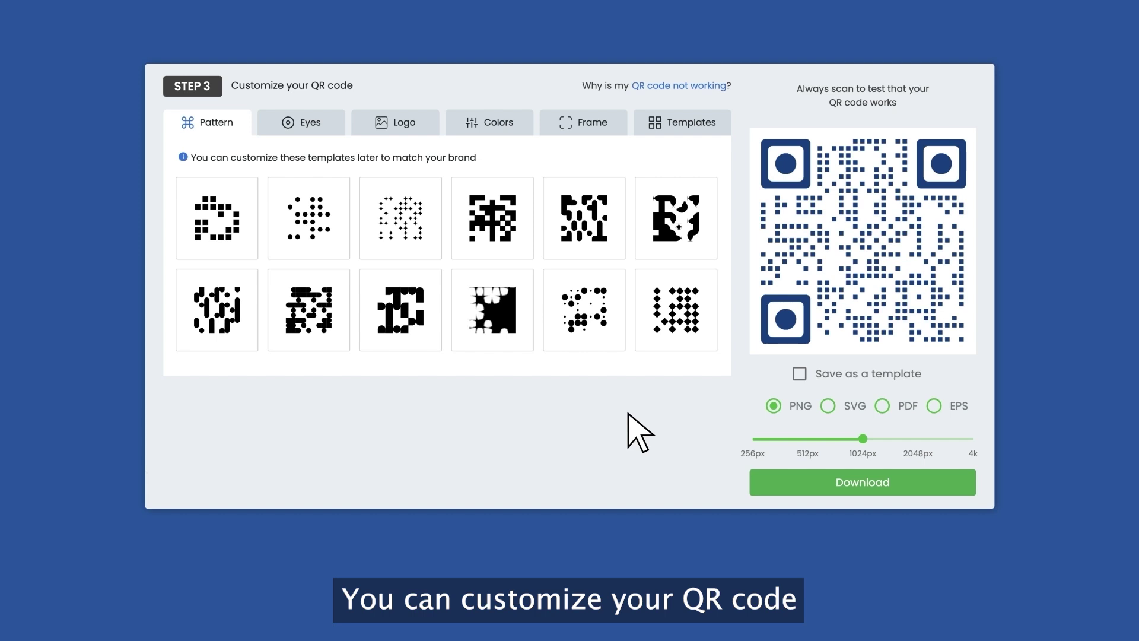
click(403, 296)
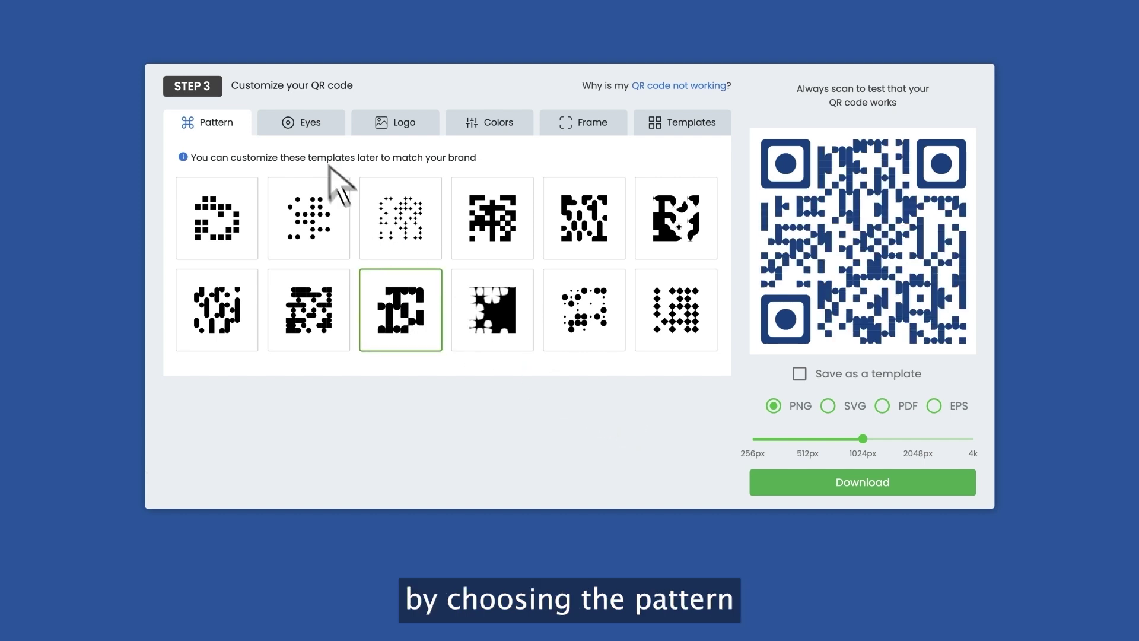
Give the QR code a new eye style and the tiger logo
click(306, 124)
click(583, 307)
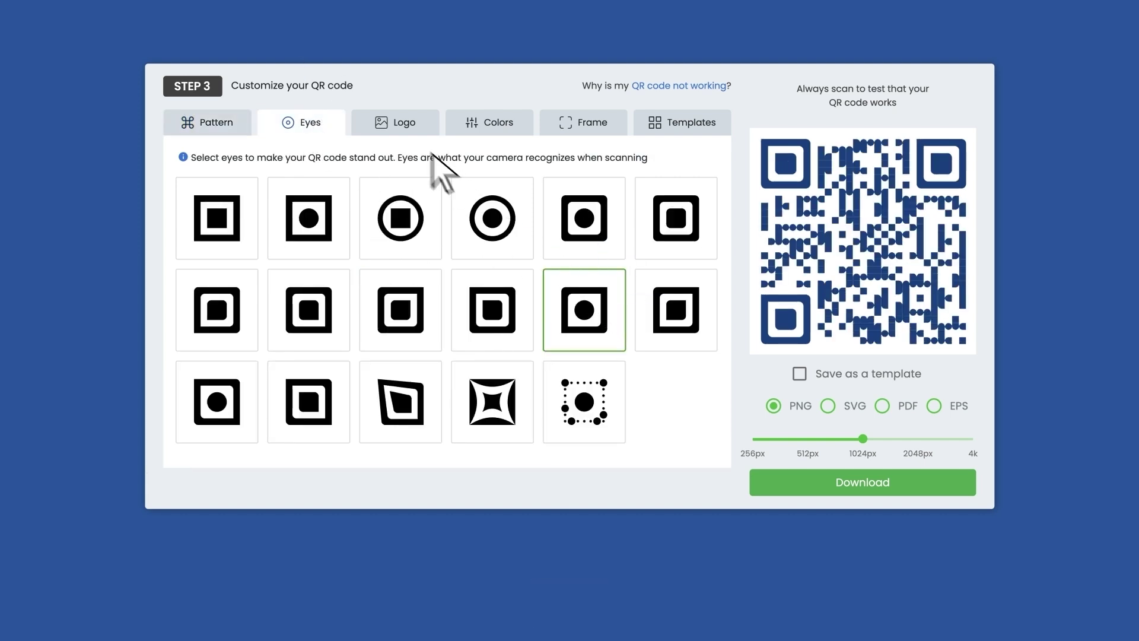
click(399, 126)
click(347, 210)
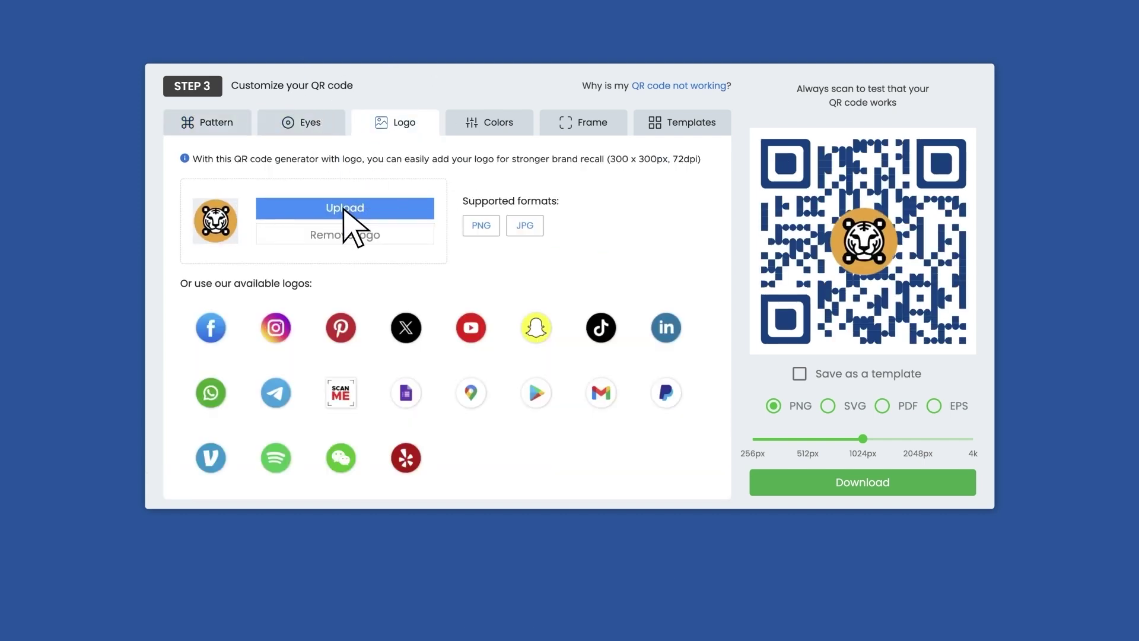
Make the dots orange, with crimson eye frames and orange inner eyes
click(485, 125)
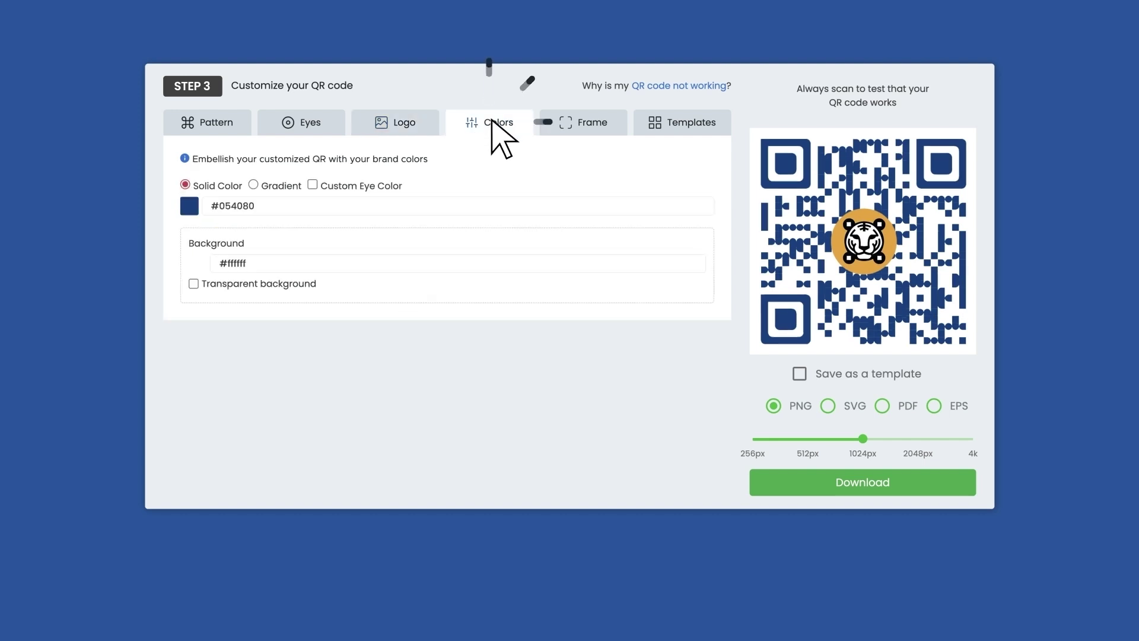
click(312, 186)
click(198, 265)
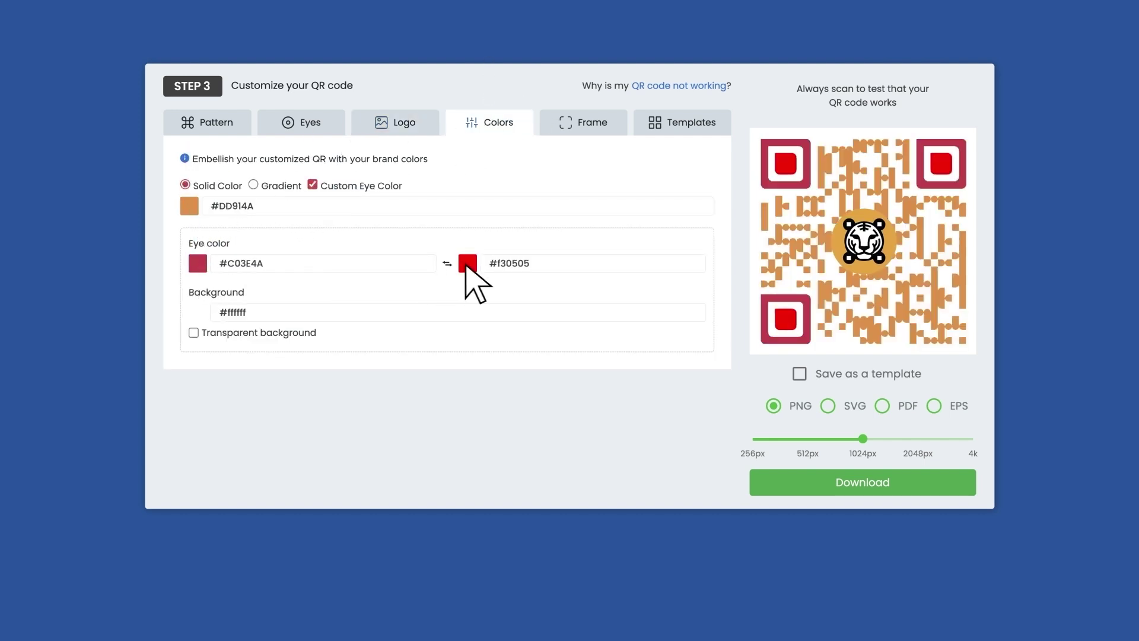
click(468, 267)
Add a frame with an orange-to-crimson gradient and a changed gradient direction
click(581, 123)
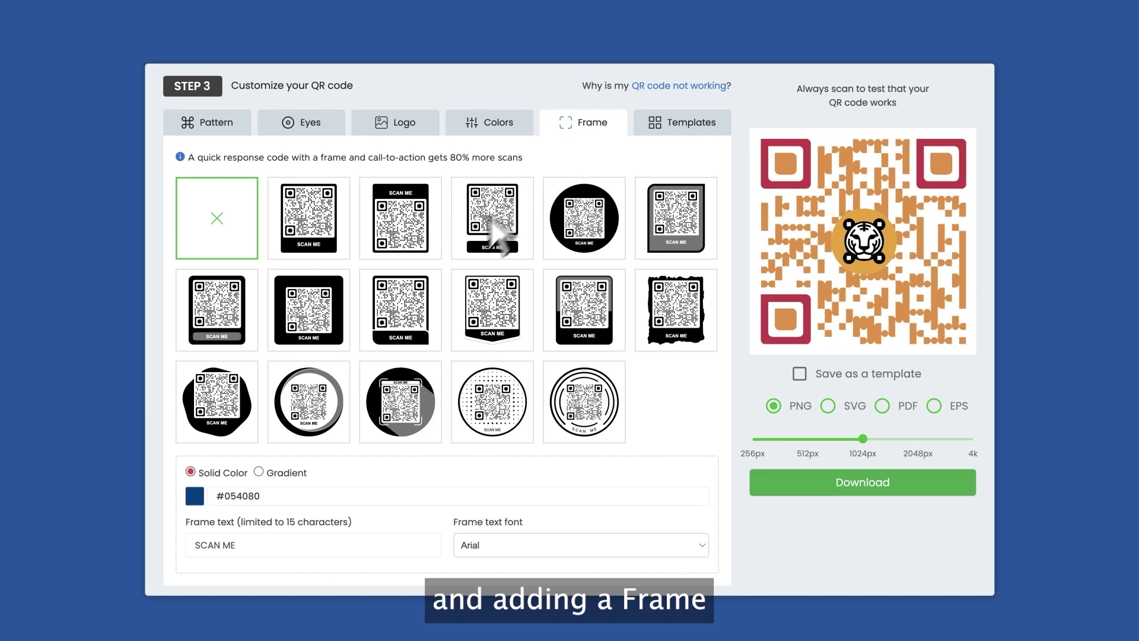
click(423, 285)
click(258, 472)
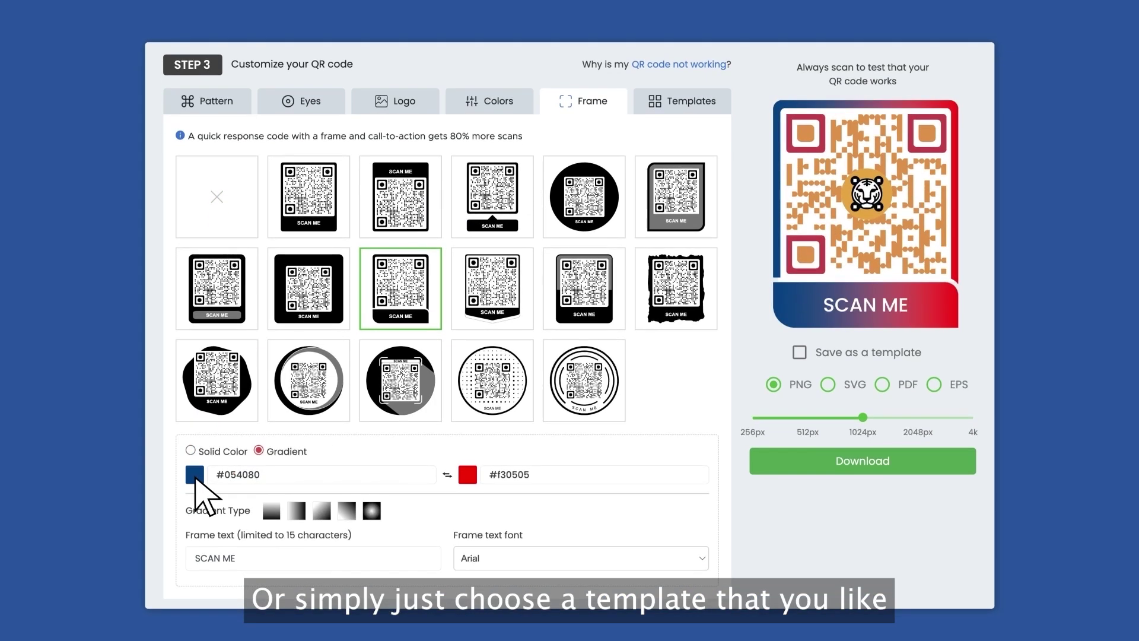
click(194, 474)
click(468, 479)
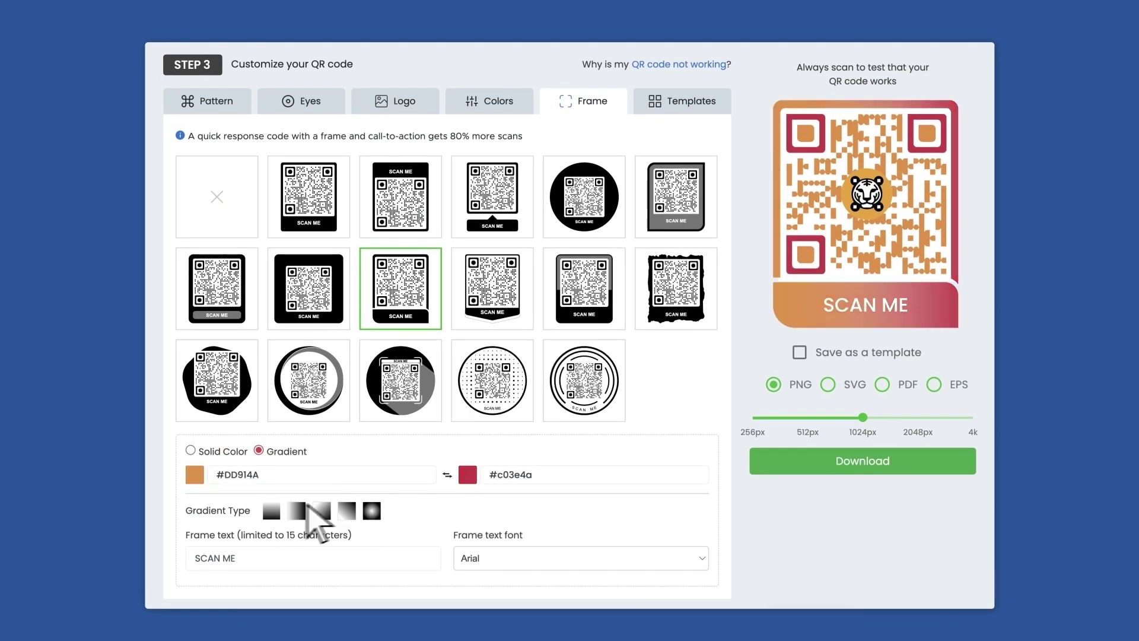
click(271, 510)
Replace the SCAN ME frame text with 'vCard' and download the QR code as PNG
click(398, 561)
key(ctrl+a)
key(BackSpace)
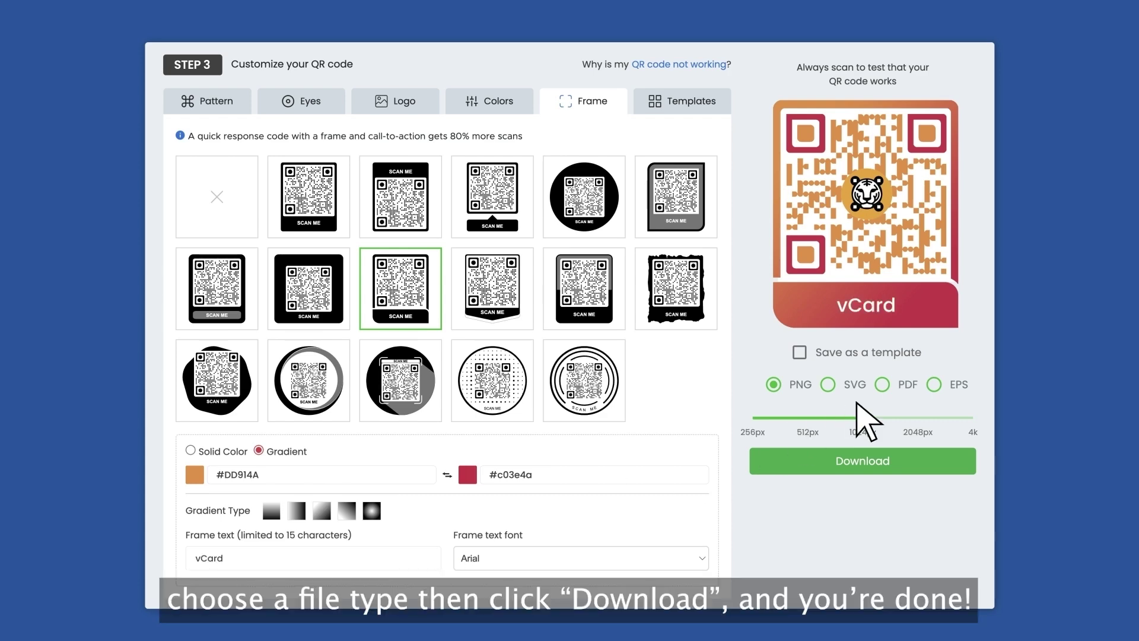
click(862, 456)
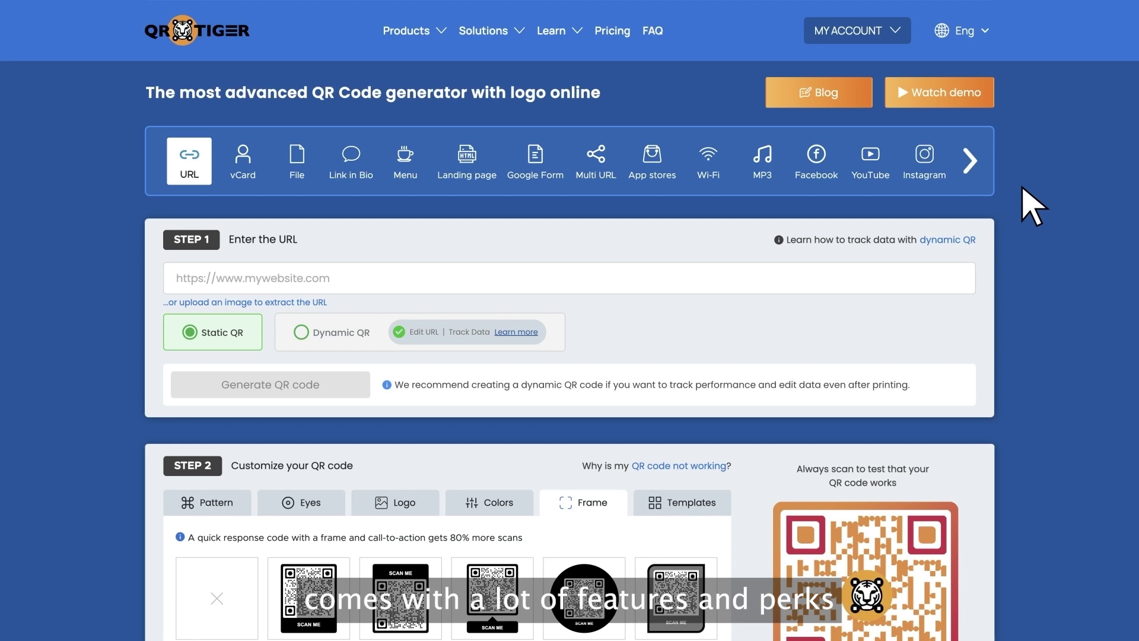
Go to the dashboard's vCard list and open Campaign DNR6 for editing
click(897, 34)
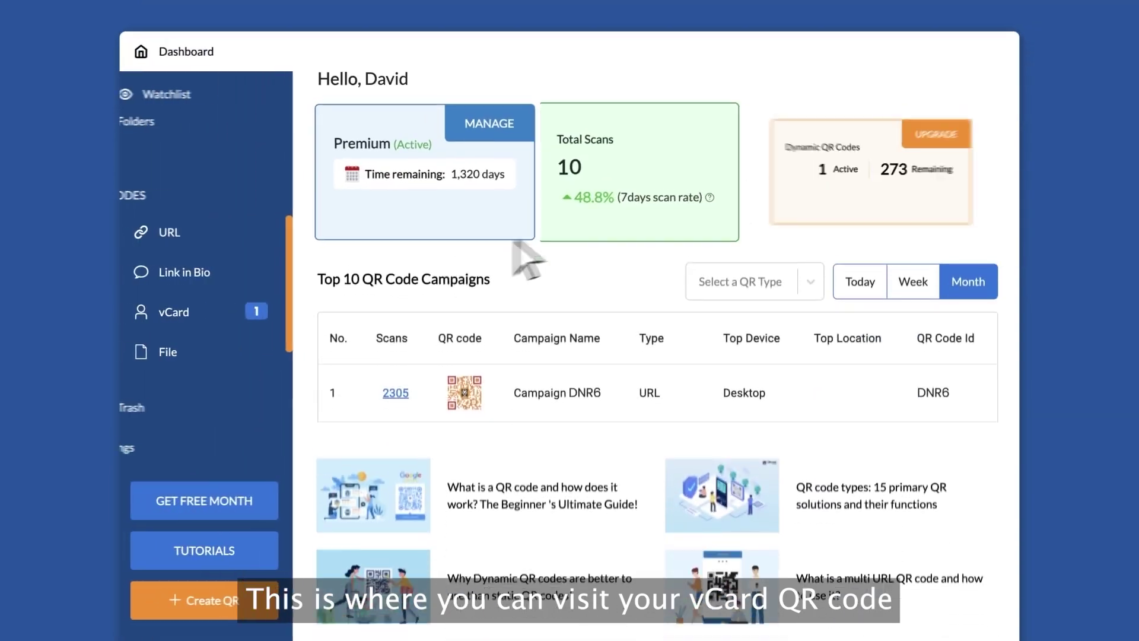
click(224, 313)
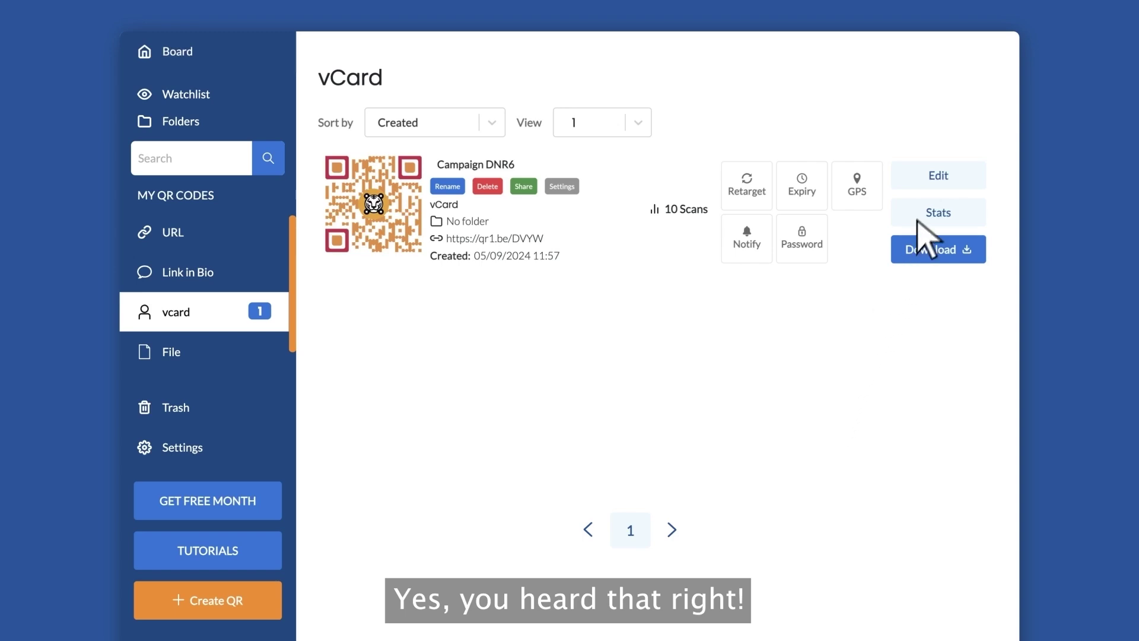
click(940, 176)
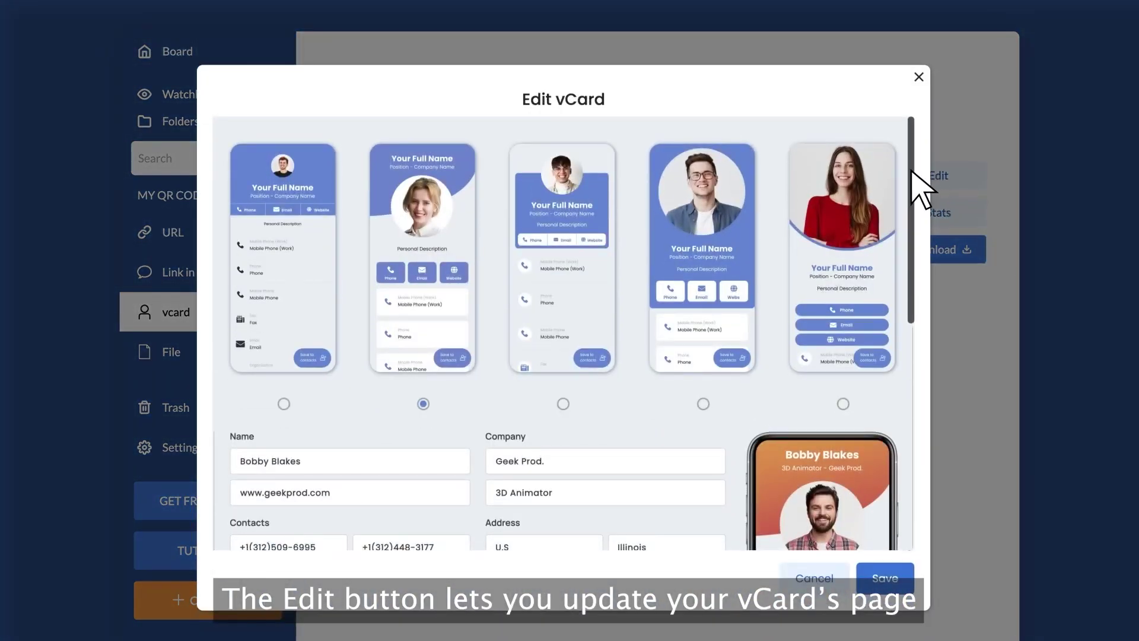
drag(913, 191, 917, 401)
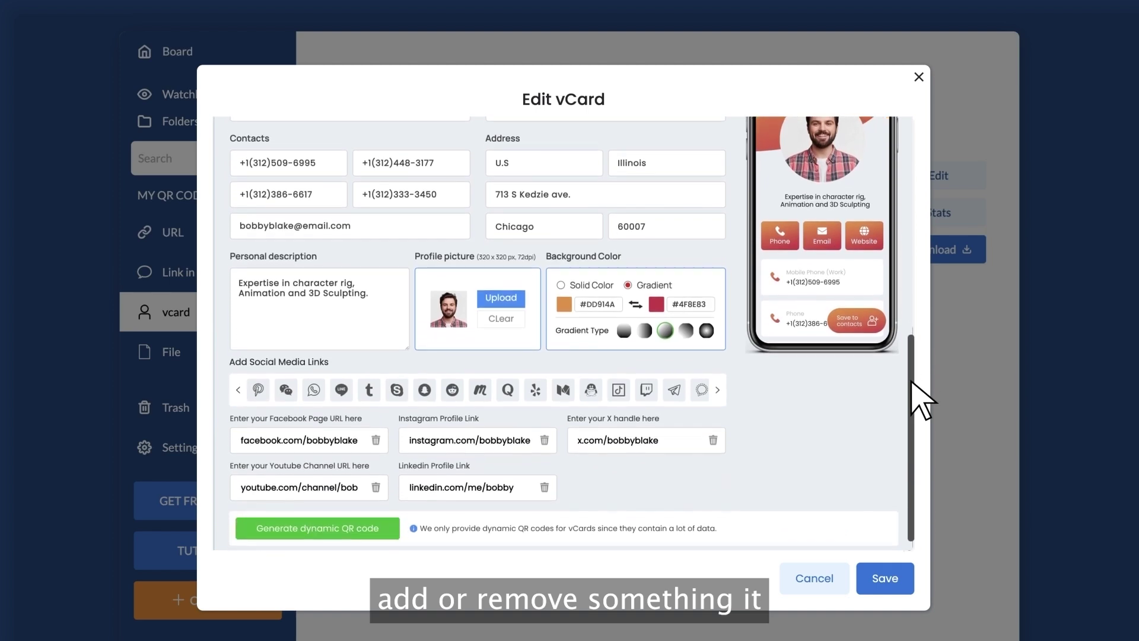
Cancel the editor, review Campaign DNR6's scan stats and zoom the location map
click(814, 581)
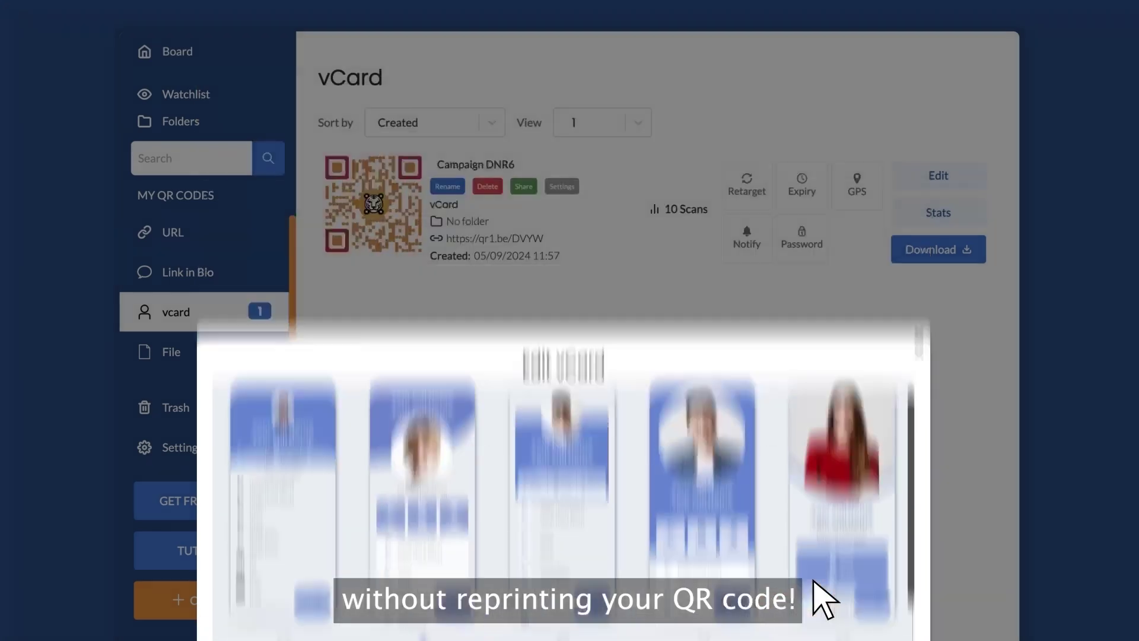
click(939, 214)
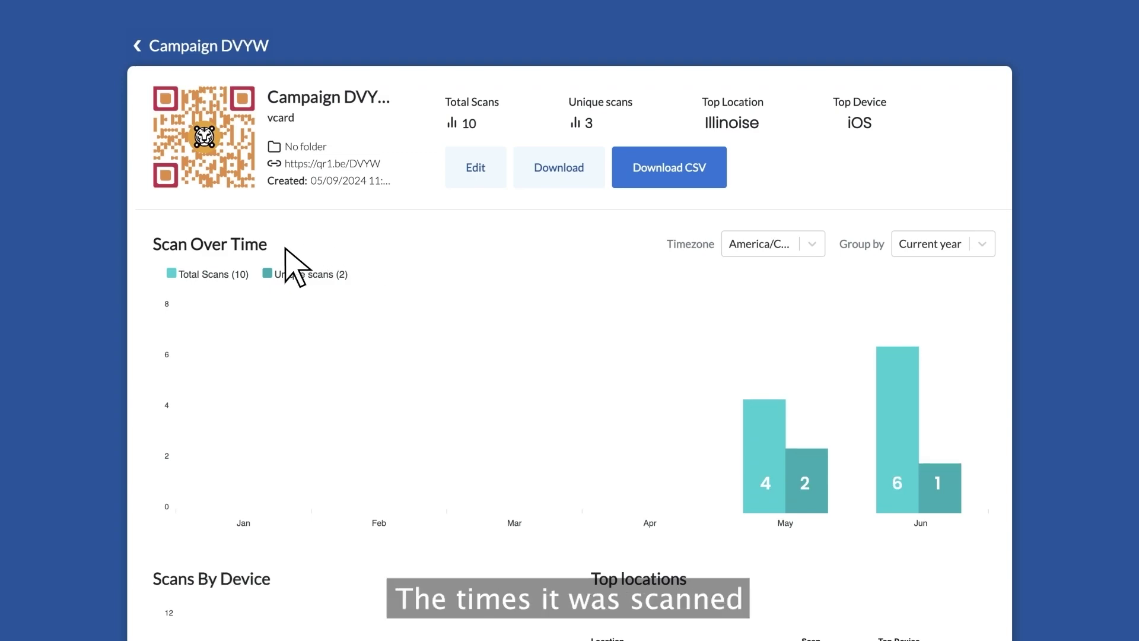
scroll(374, 470, down, 3)
scroll(394, 522, down, 2)
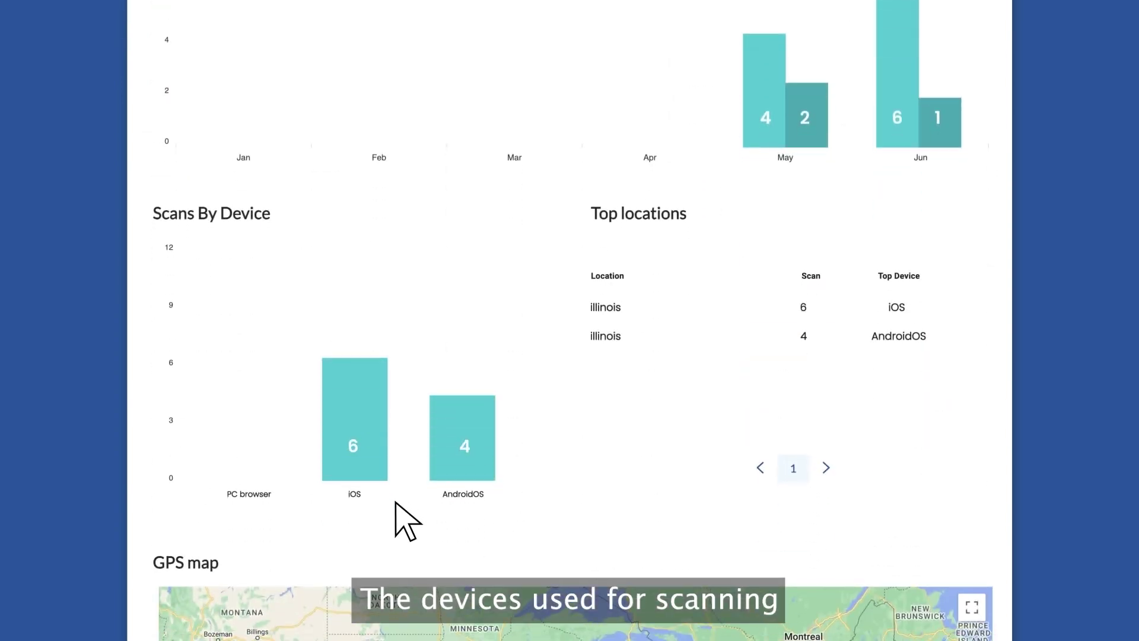
scroll(405, 521, down, 4)
double_click(547, 325)
scroll(640, 465, down, 5)
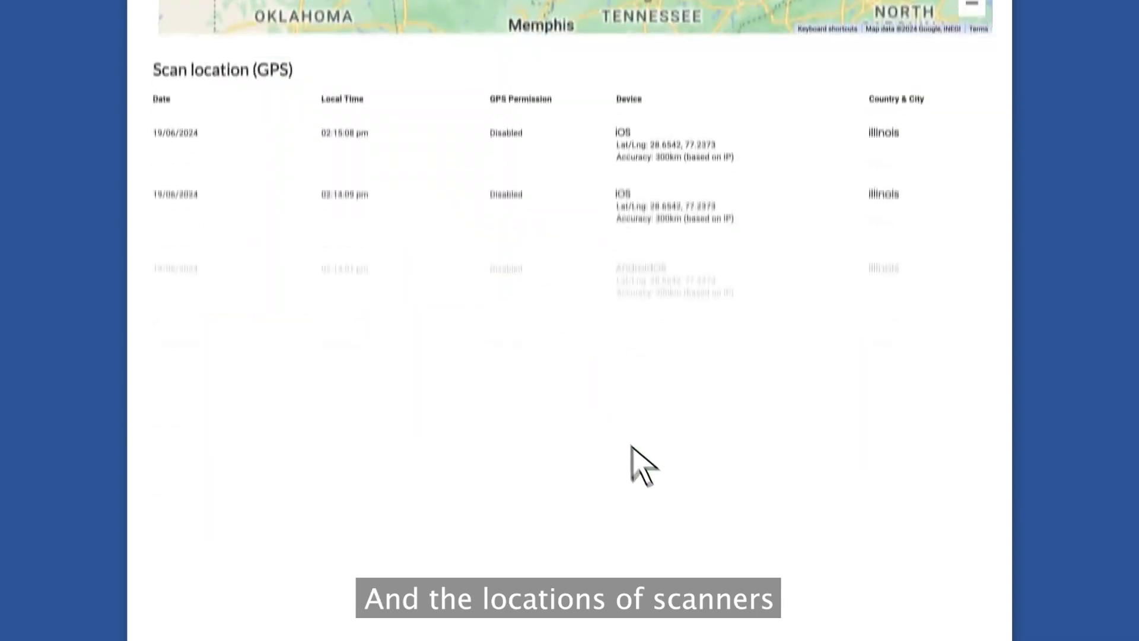
scroll(698, 539, down, 5)
scroll(699, 539, down, 3)
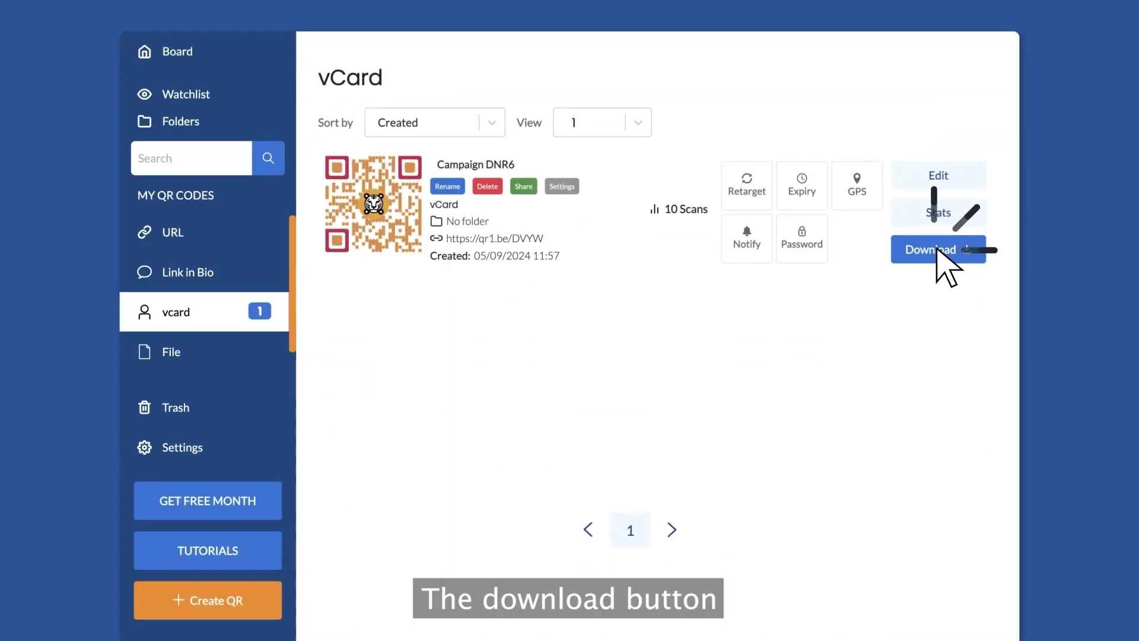
click(936, 251)
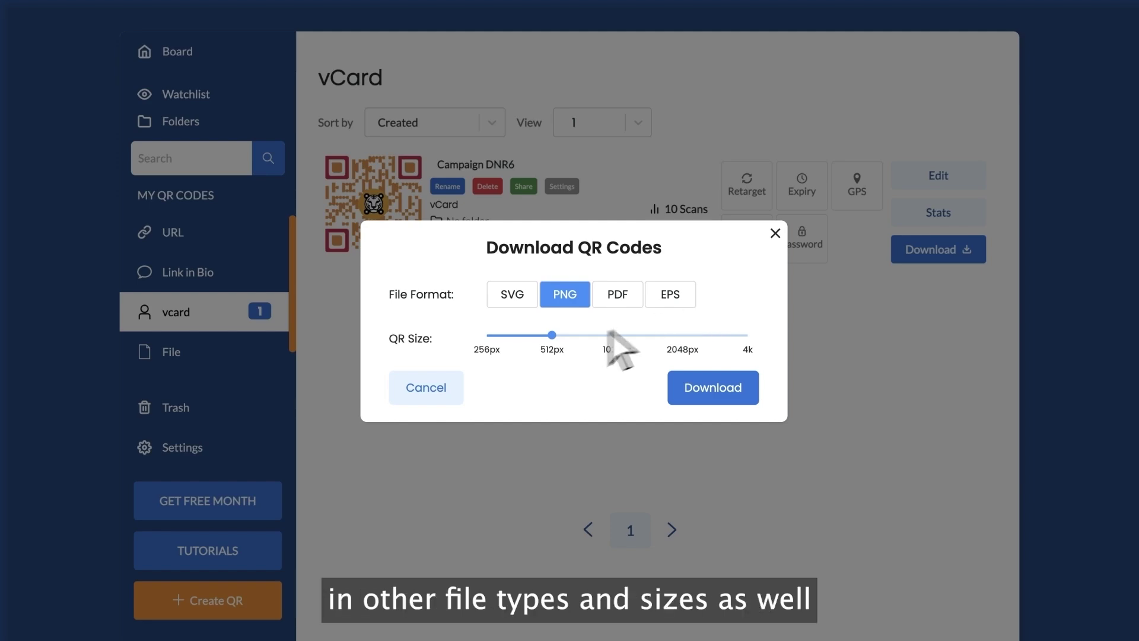
Close the Download QR Codes dialog without downloading anything
click(424, 389)
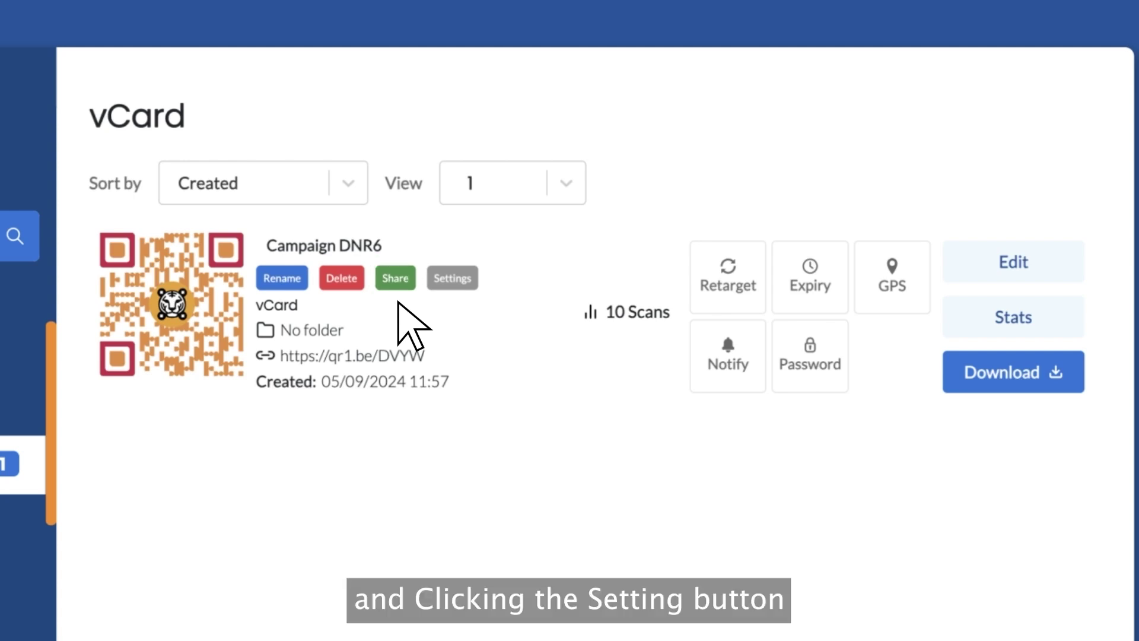
Check the QR card's Settings menu, then bring up the Retarget tool dialog
click(454, 278)
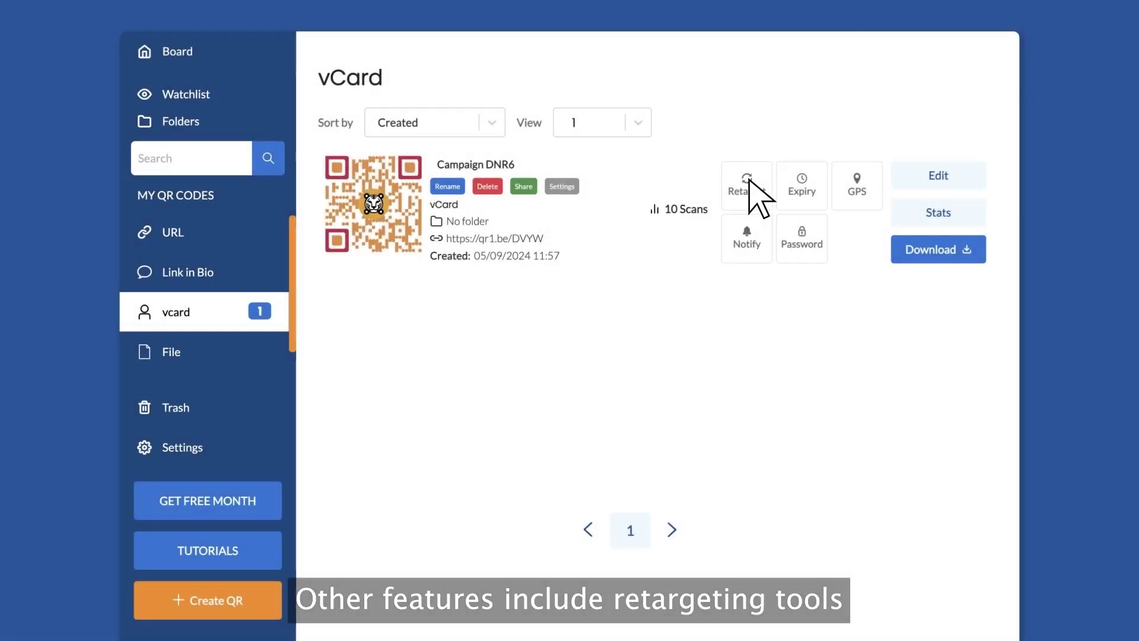
click(750, 189)
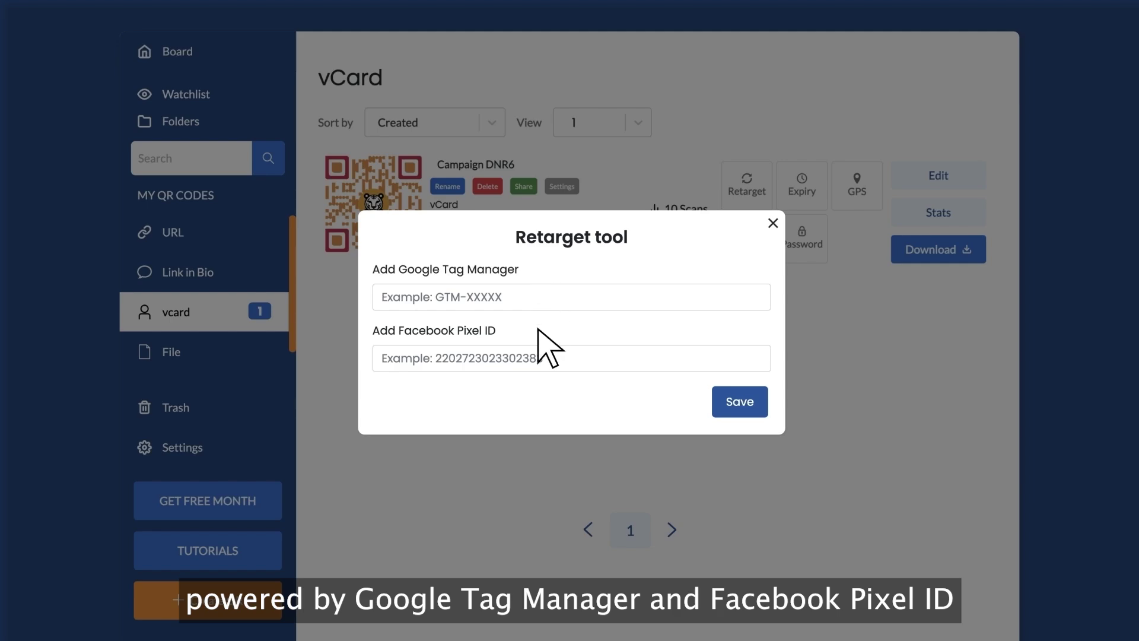
Close Retarget, then preview and close the Expiry and GPS tracking dialogs
click(772, 223)
click(804, 190)
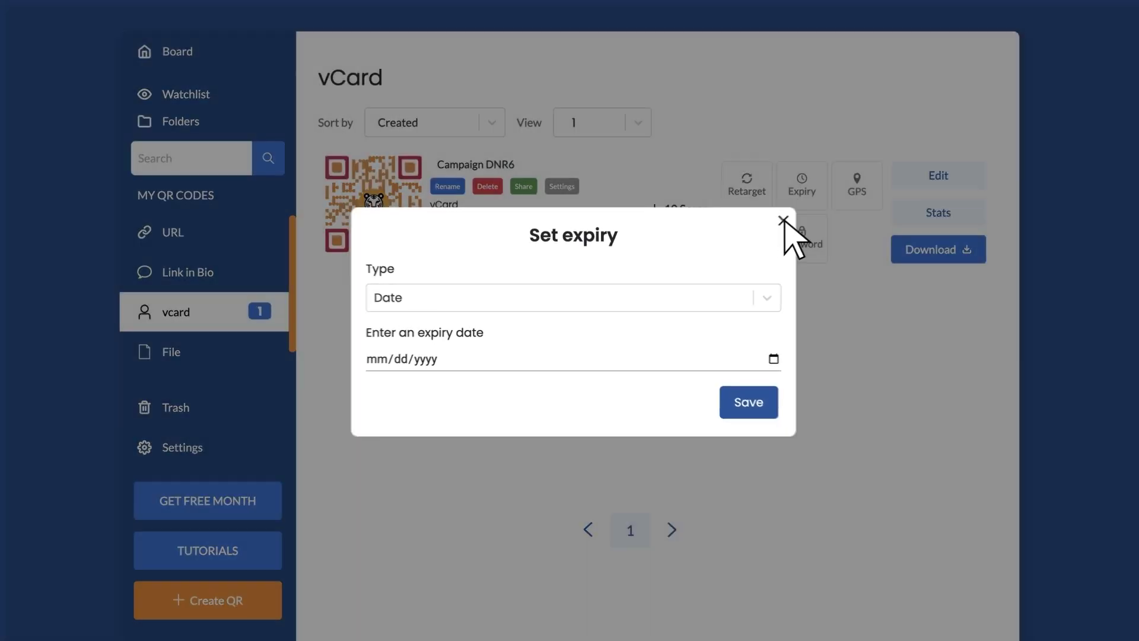
click(774, 224)
click(858, 188)
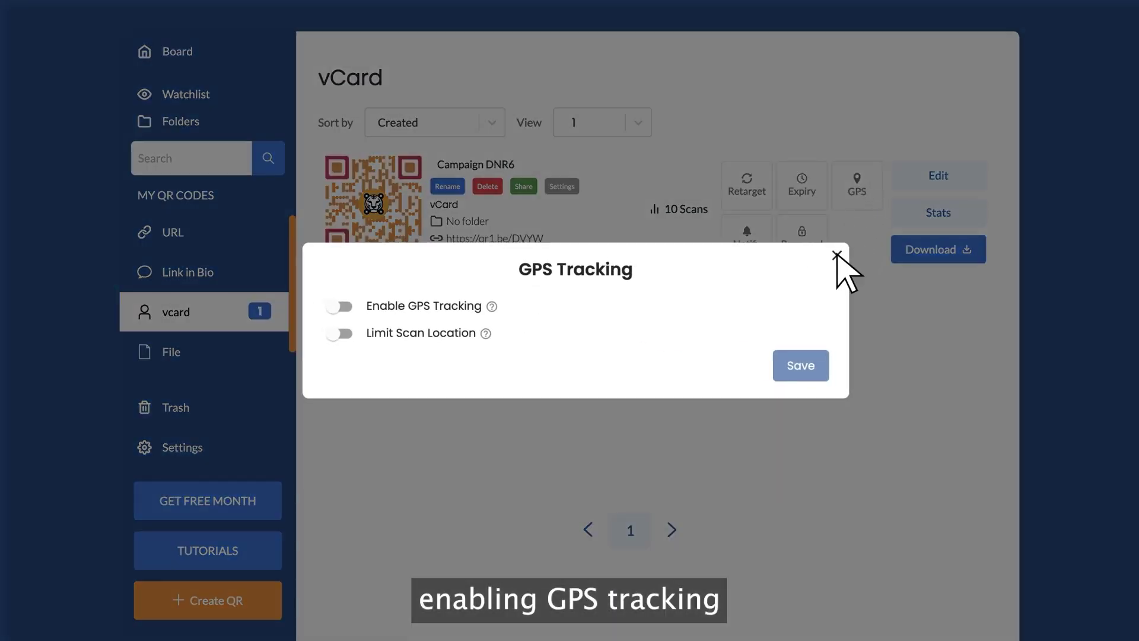
click(837, 255)
Preview the scan notification and password dialogs, then go to account Settings
click(749, 237)
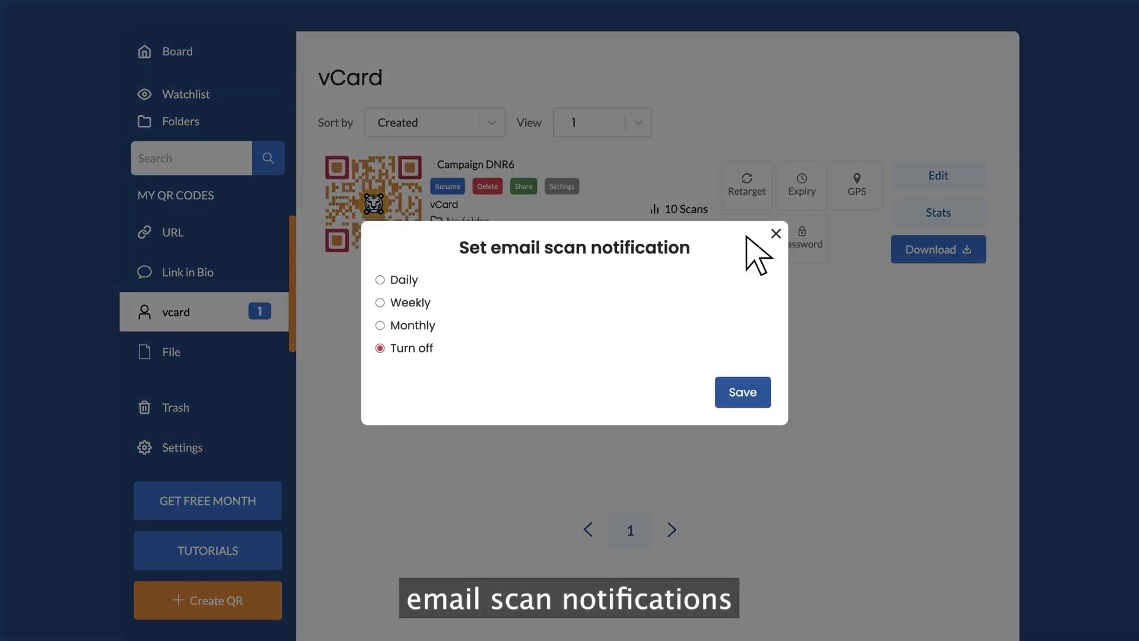
click(777, 235)
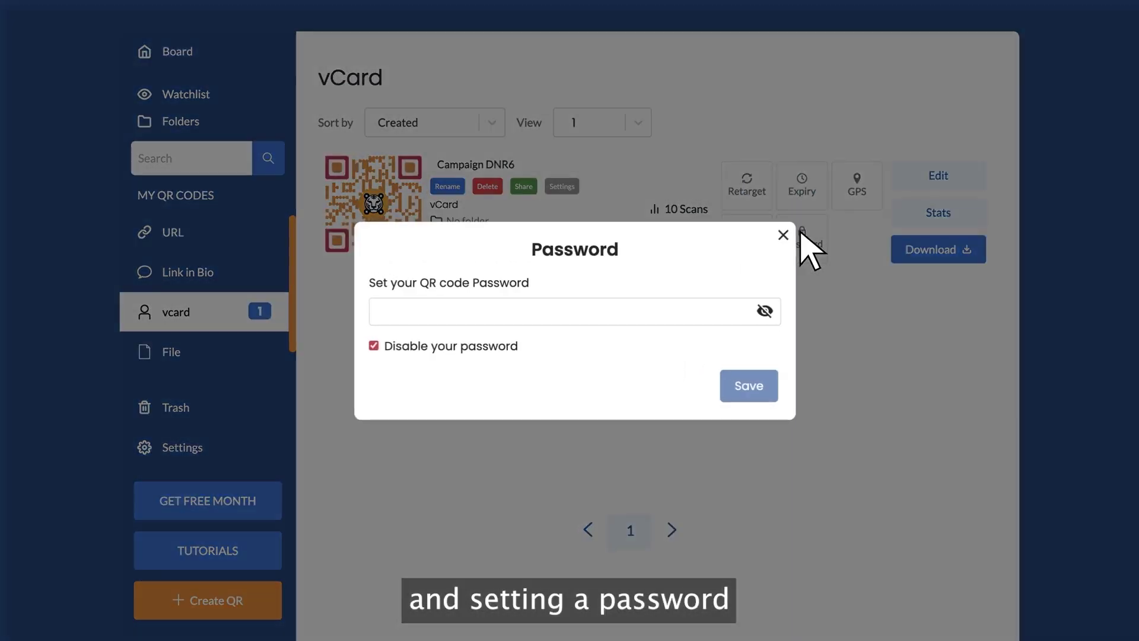
click(776, 238)
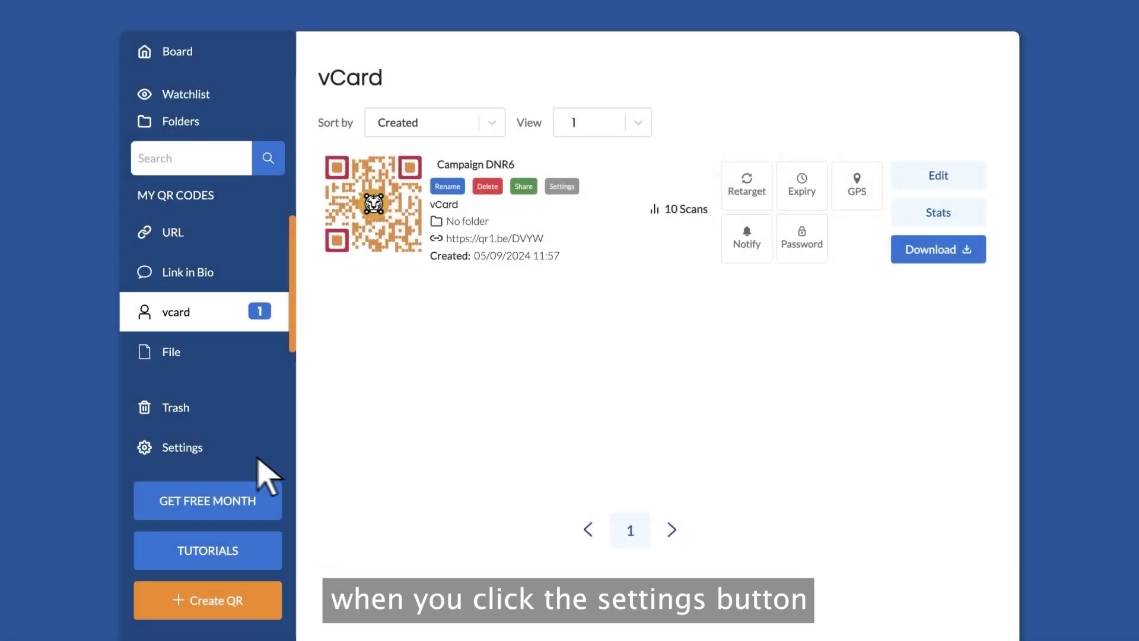
click(234, 461)
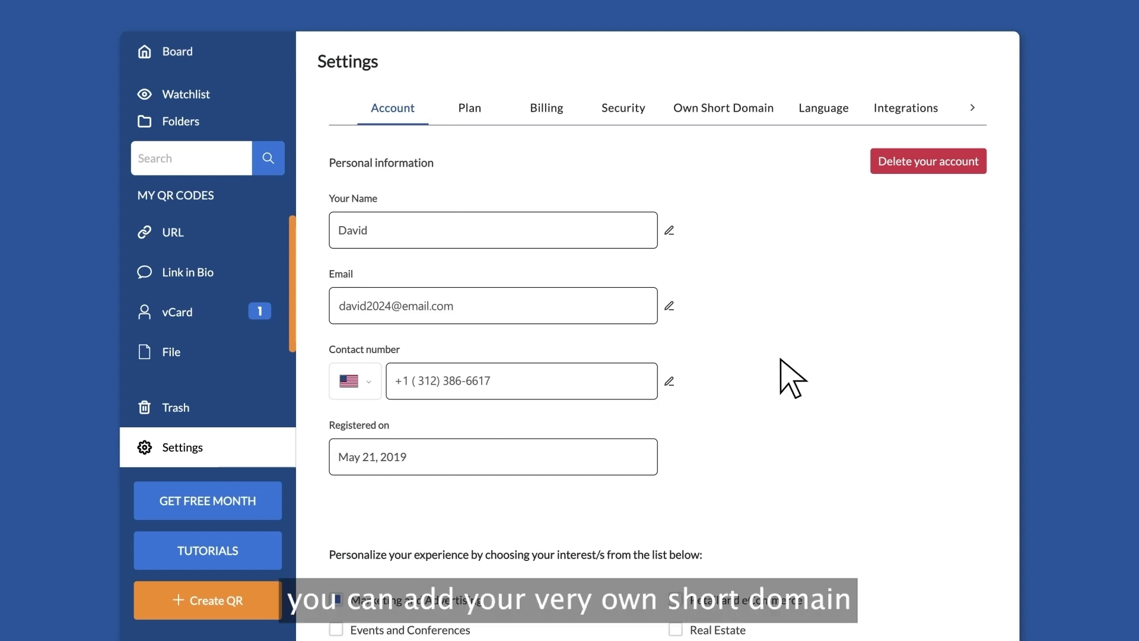
Switch Settings to the Own Short Domain tab, with its domain field and favicon upload
click(724, 111)
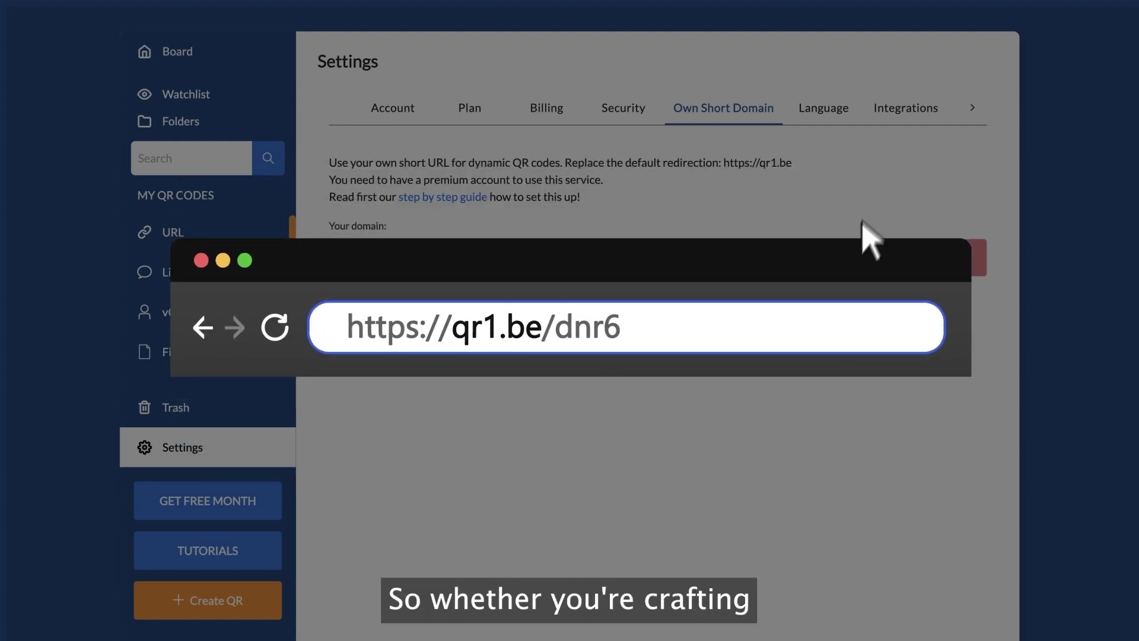
Open the Integrations tab listing the Canva, HubSpot, Zapier and Monday.com cards
click(894, 108)
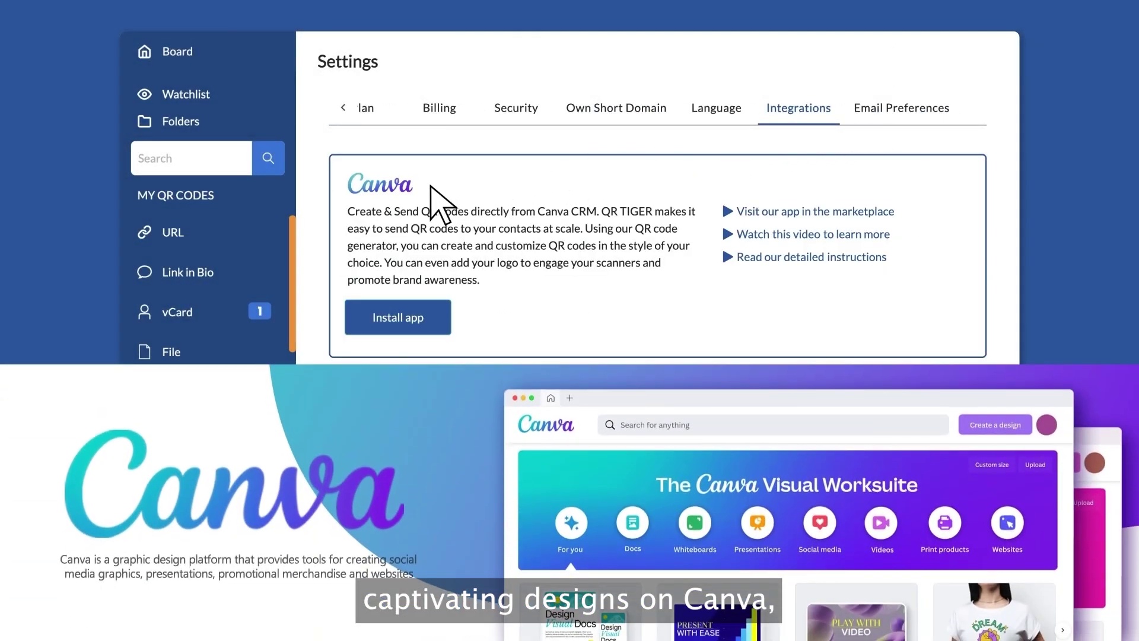
scroll(430, 192, down, 2)
scroll(428, 195, down, 3)
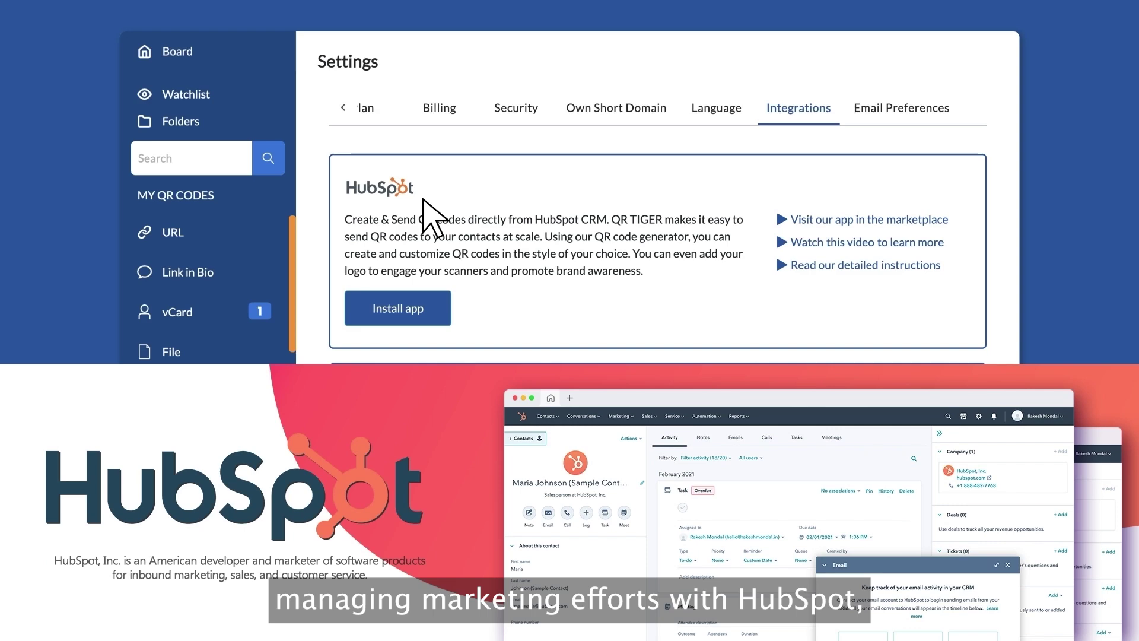
scroll(440, 214, down, 3)
scroll(453, 213, down, 2)
scroll(449, 196, down, 2)
scroll(436, 217, down, 3)
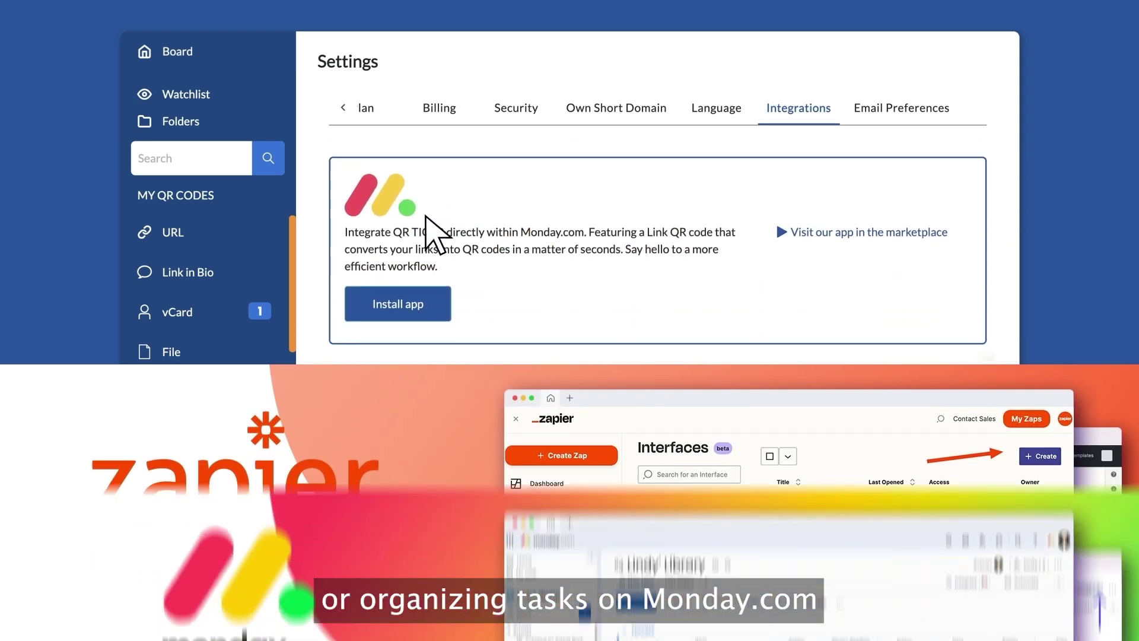
scroll(602, 217, up, 10)
scroll(881, 183, up, 2)
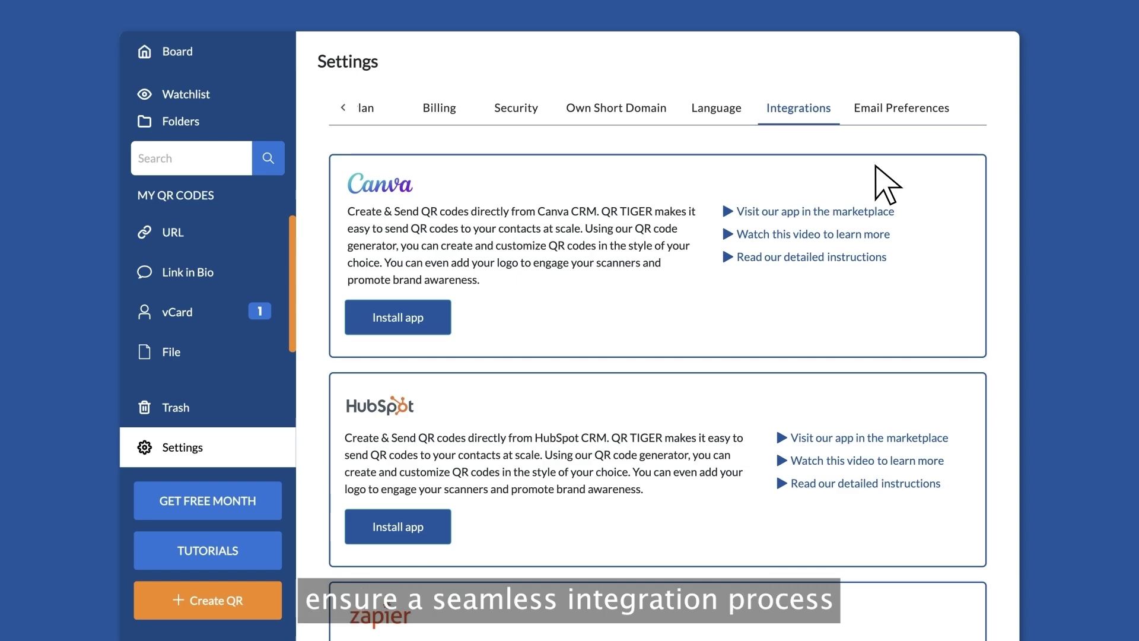
click(940, 114)
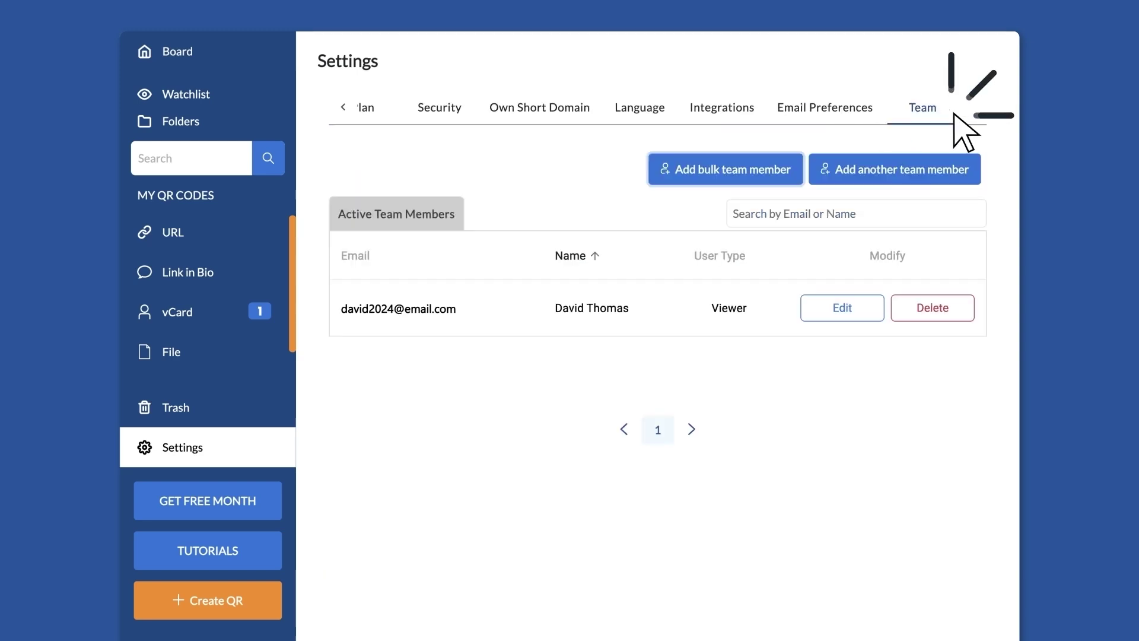
click(886, 174)
click(469, 156)
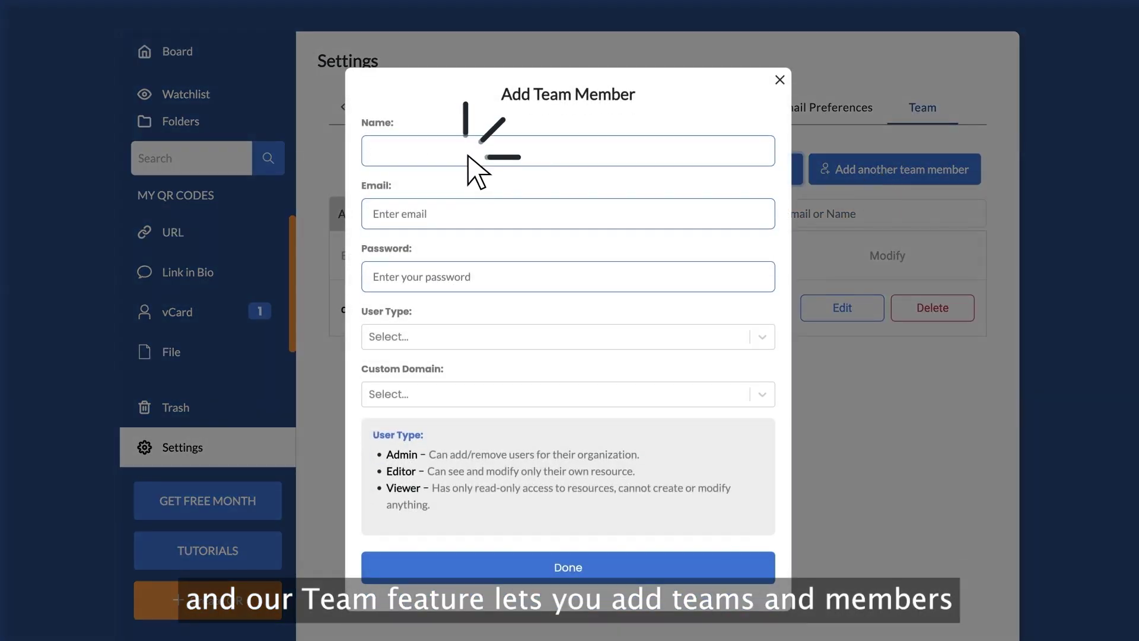
click(468, 274)
text(***)
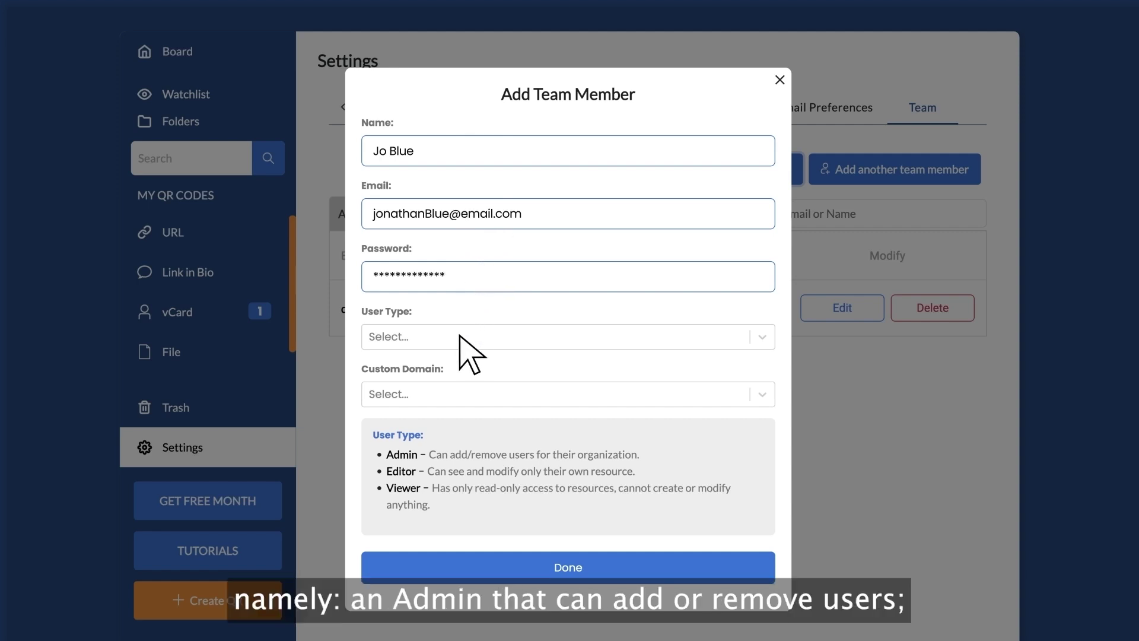
click(459, 336)
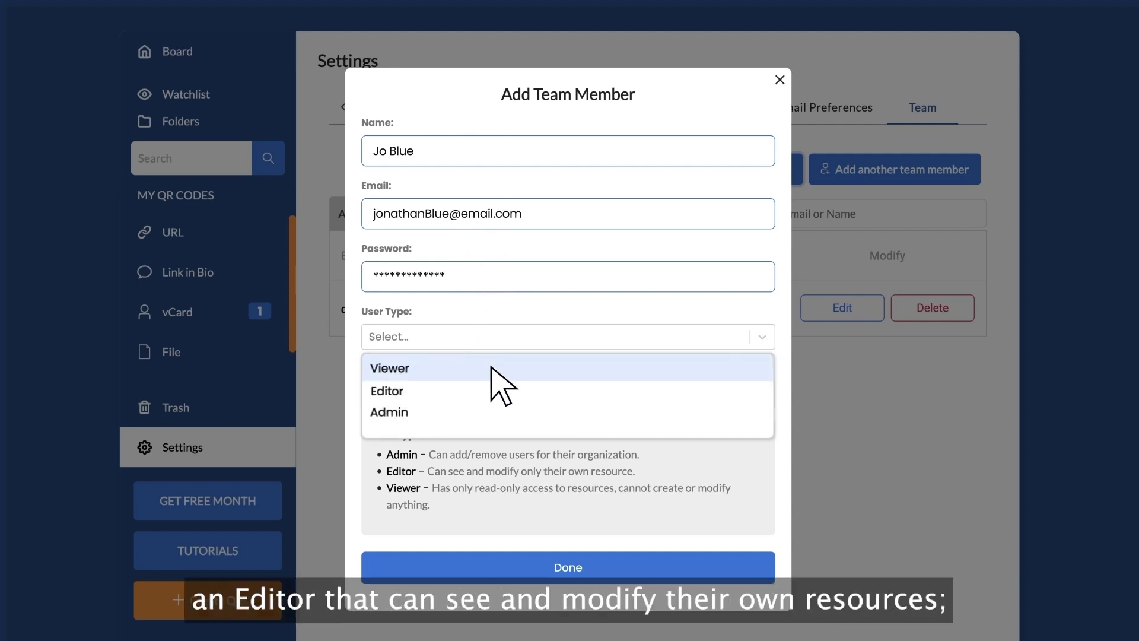
click(474, 391)
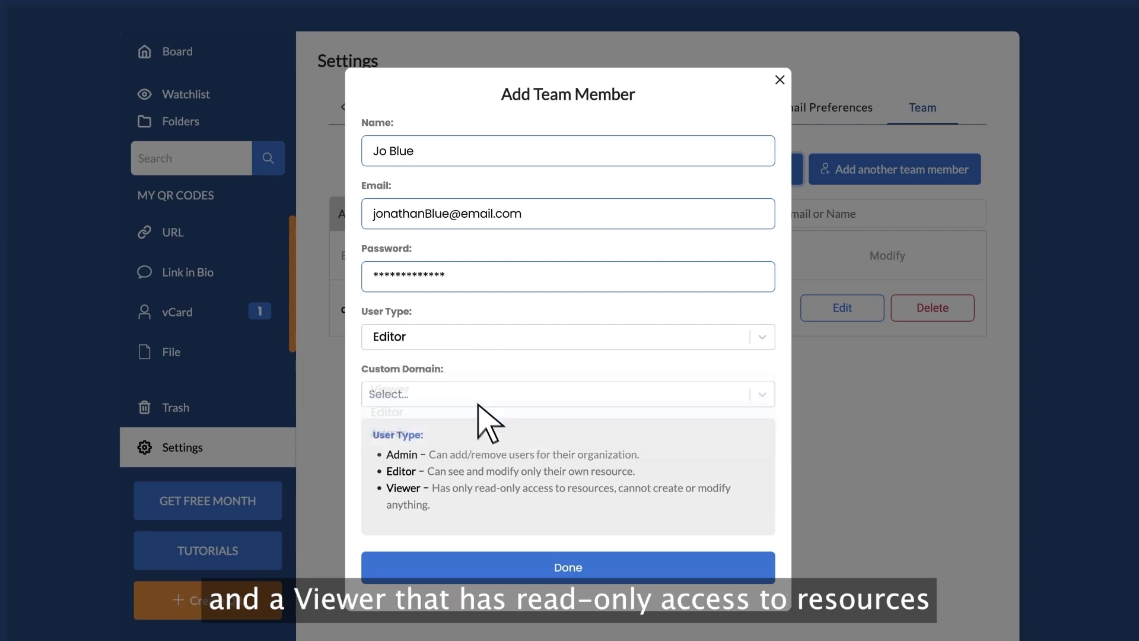
click(569, 567)
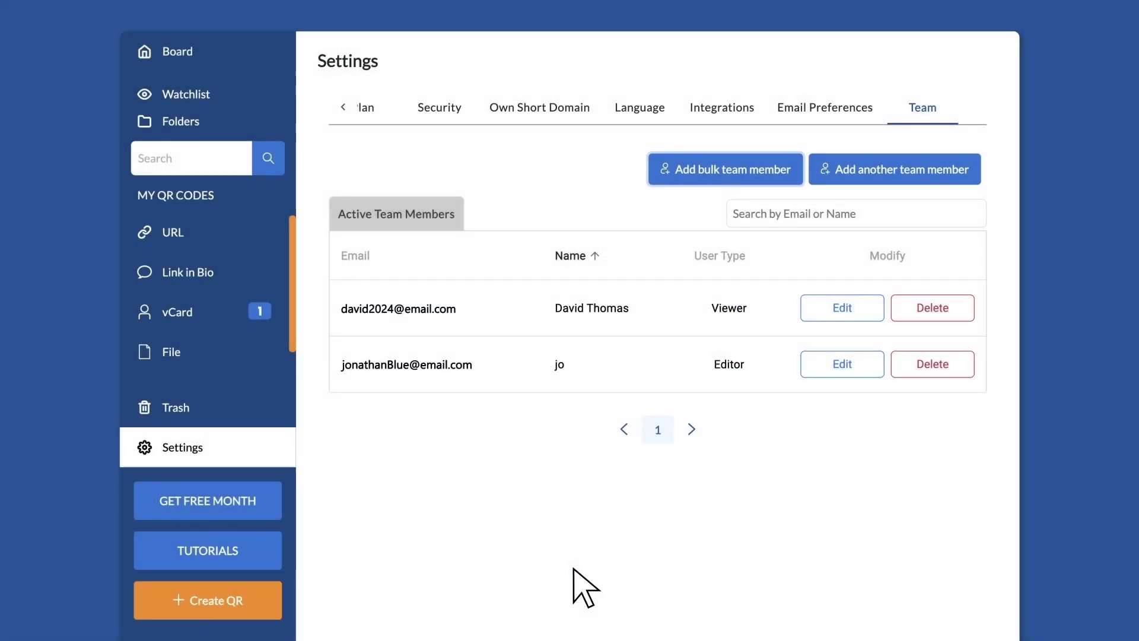